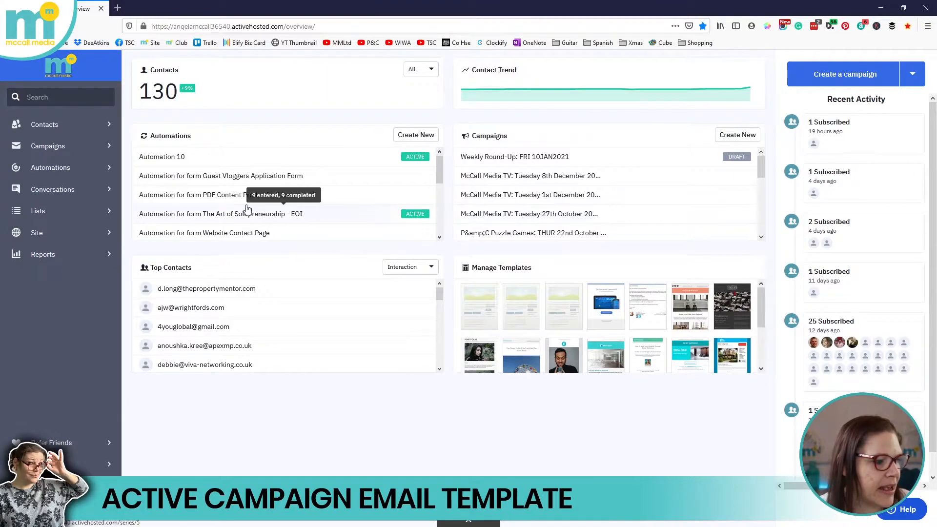
# Step: Open the campaign template management page and make a copy of the McCall Media TV - 2021 template
pyautogui.click(49, 151)
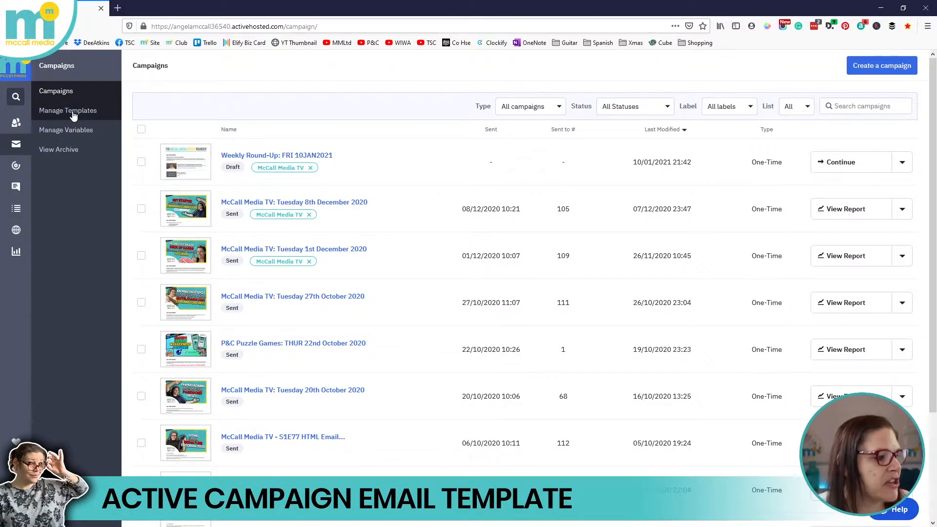
pyautogui.click(73, 113)
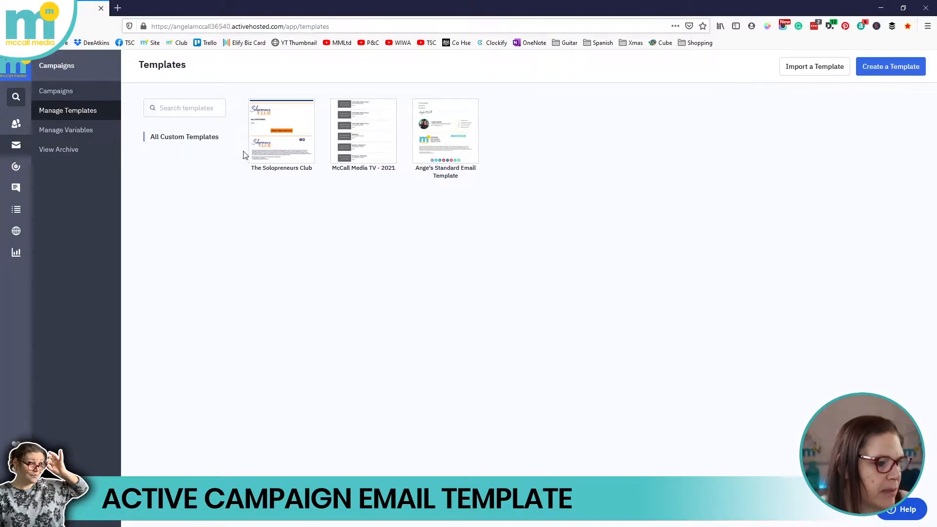
pyautogui.moveTo(451, 155)
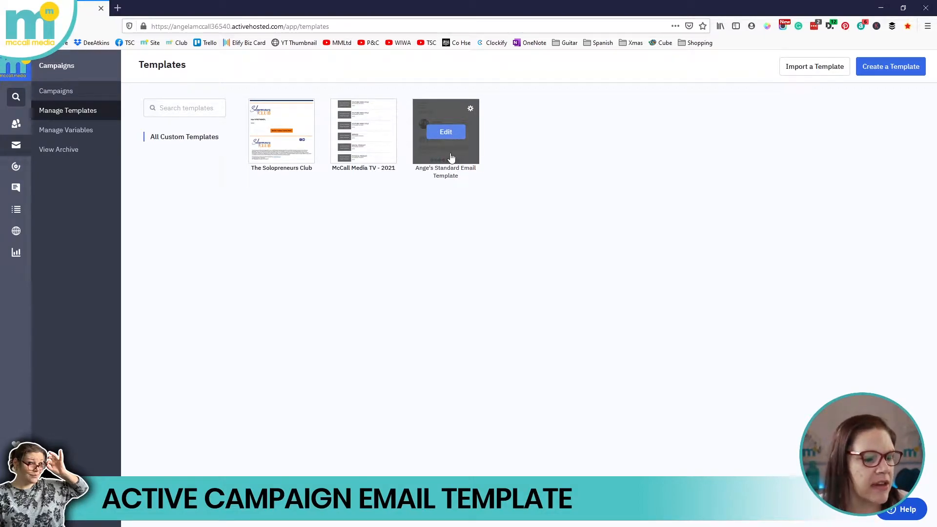
pyautogui.moveTo(290, 161)
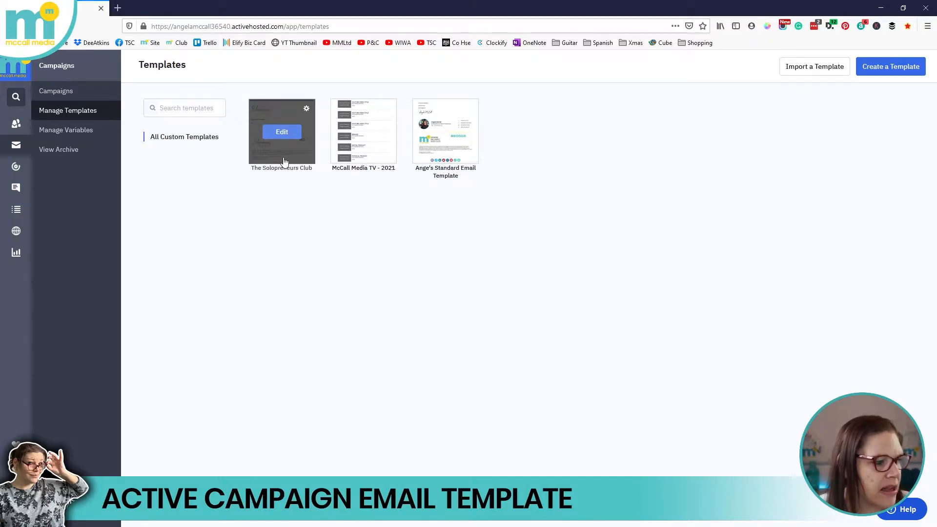
pyautogui.moveTo(373, 154)
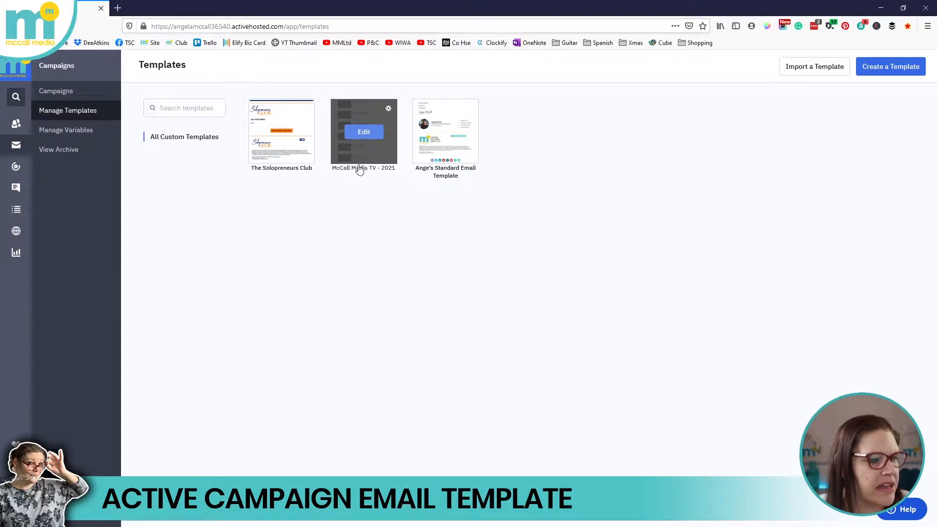
pyautogui.click(389, 110)
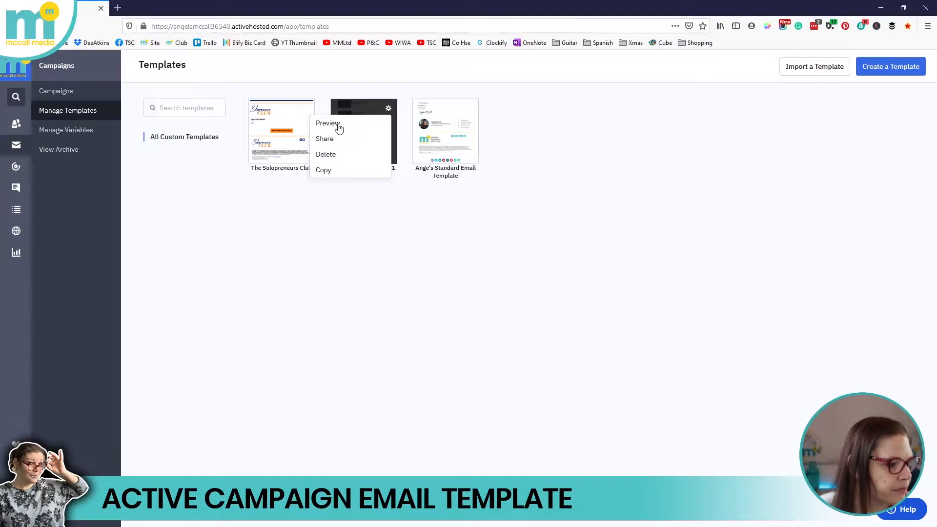
pyautogui.click(324, 170)
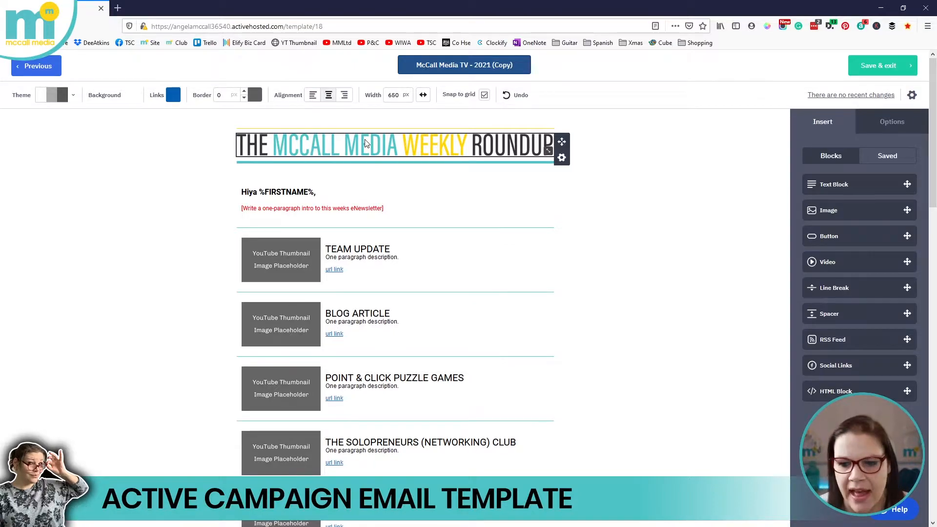
# Step: Delete the McCall Media Weekly Roundup title image at the head of the copied template
pyautogui.click(563, 164)
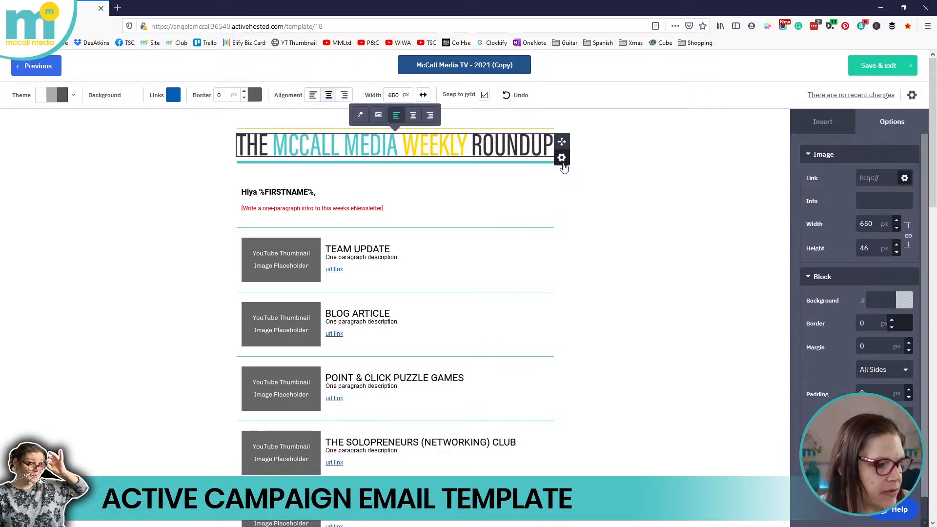
pyautogui.click(563, 165)
pyautogui.click(544, 218)
pyautogui.click(544, 219)
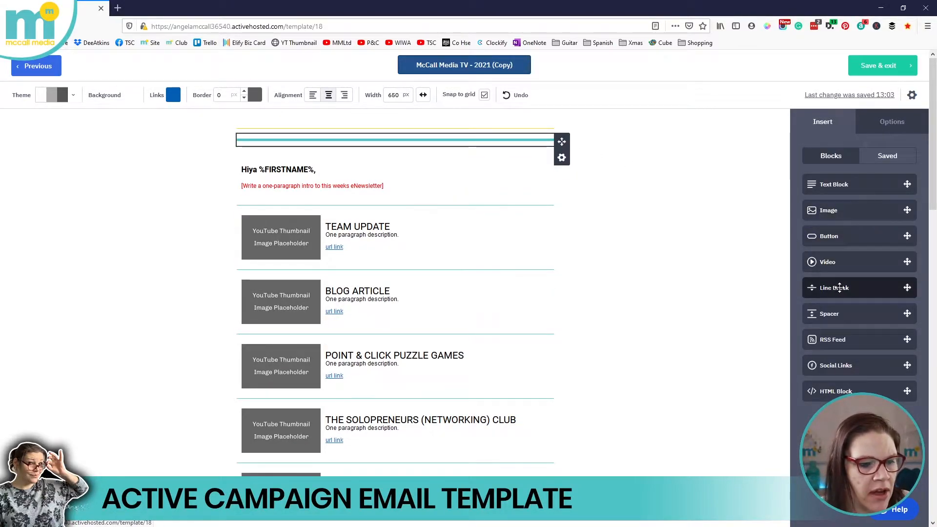
# Step: Insert a line break just above the greeting text and set its color to 995050
pyautogui.moveTo(834, 288); pyautogui.dragTo(439, 170)
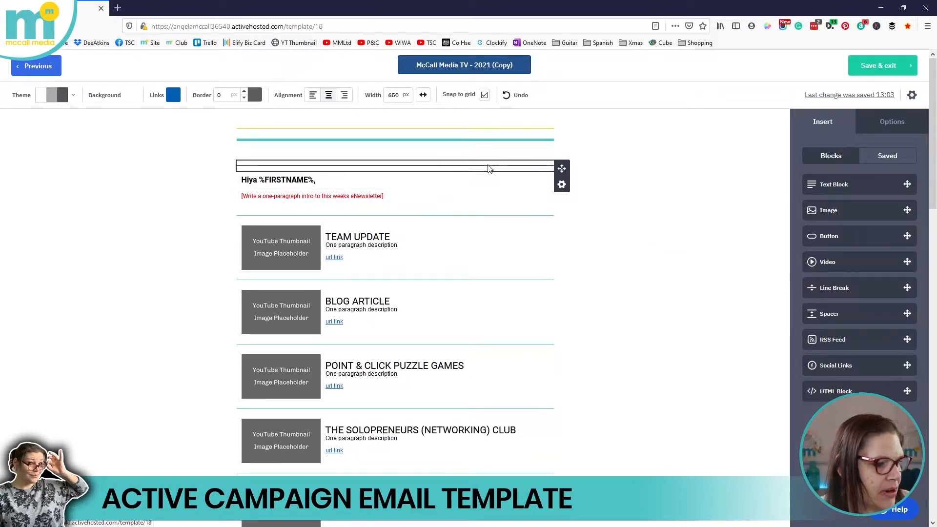
pyautogui.click(541, 169)
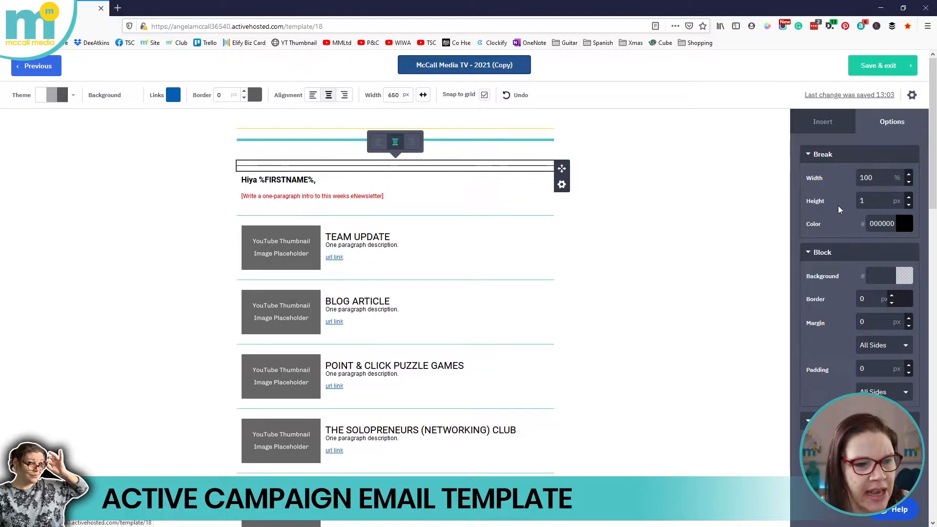
pyautogui.doubleClick(891, 224)
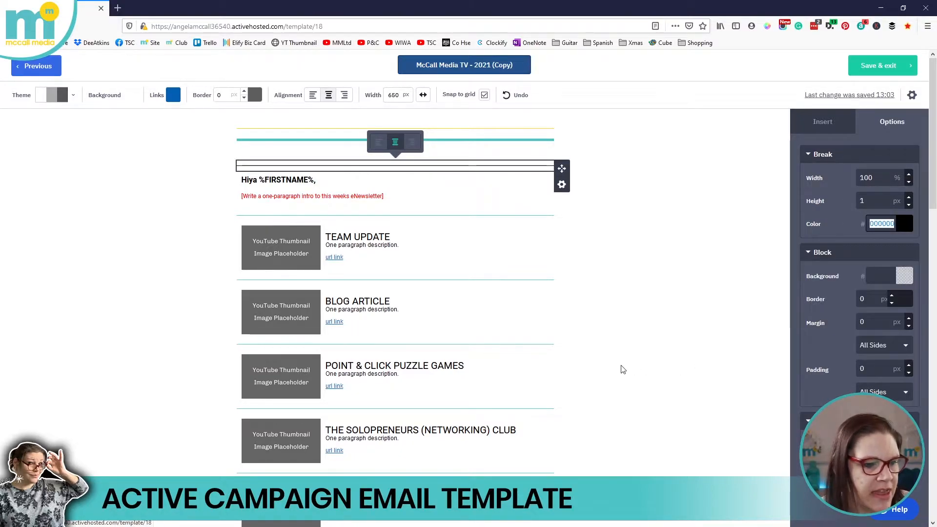
pyautogui.click(888, 224)
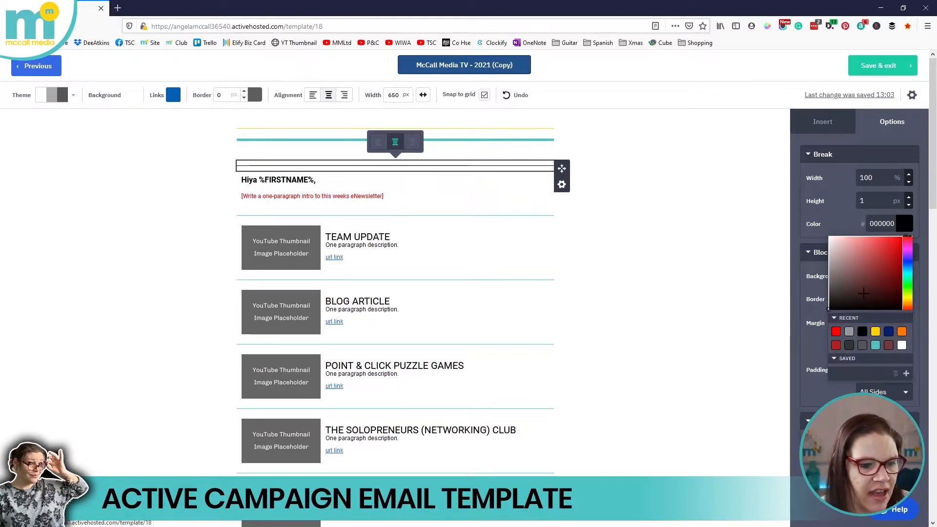
pyautogui.click(886, 254)
pyautogui.click(864, 266)
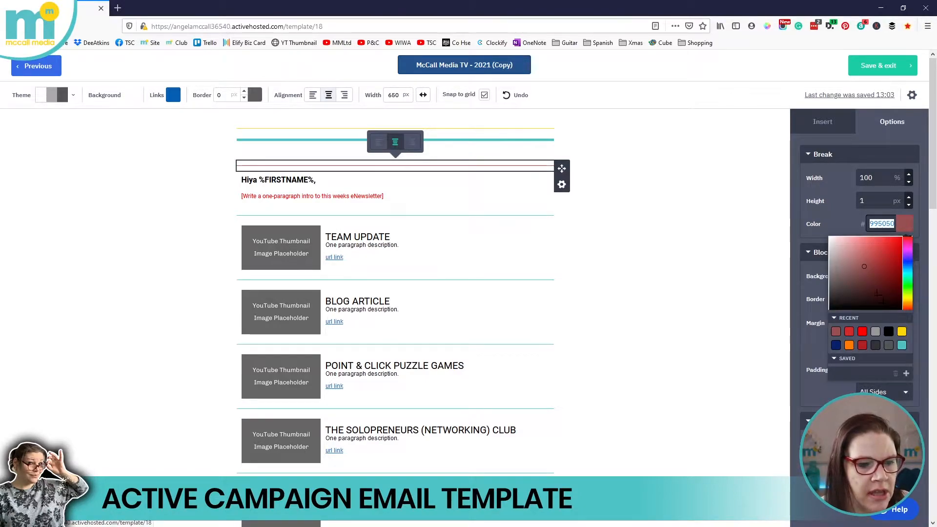
pyautogui.click(838, 225)
# Step: Delete the line break just above the greeting text
pyautogui.click(561, 184)
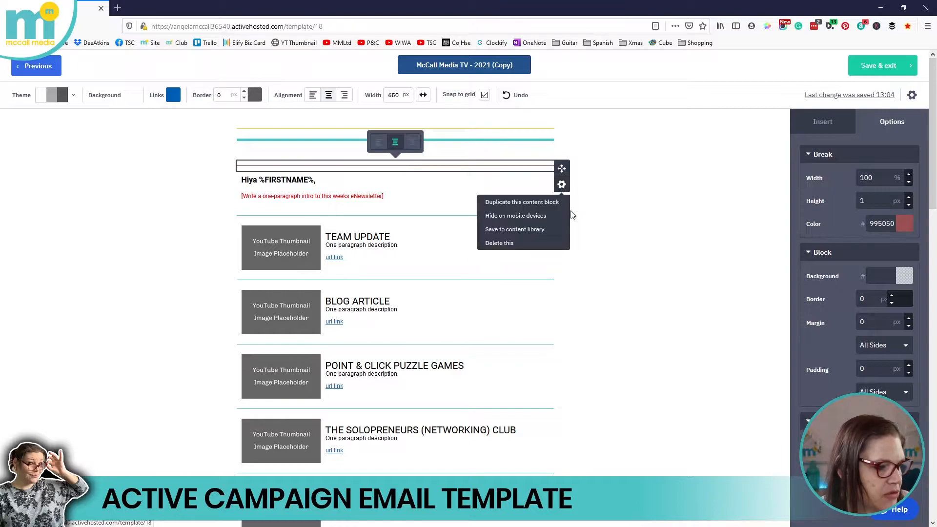
pyautogui.click(537, 243)
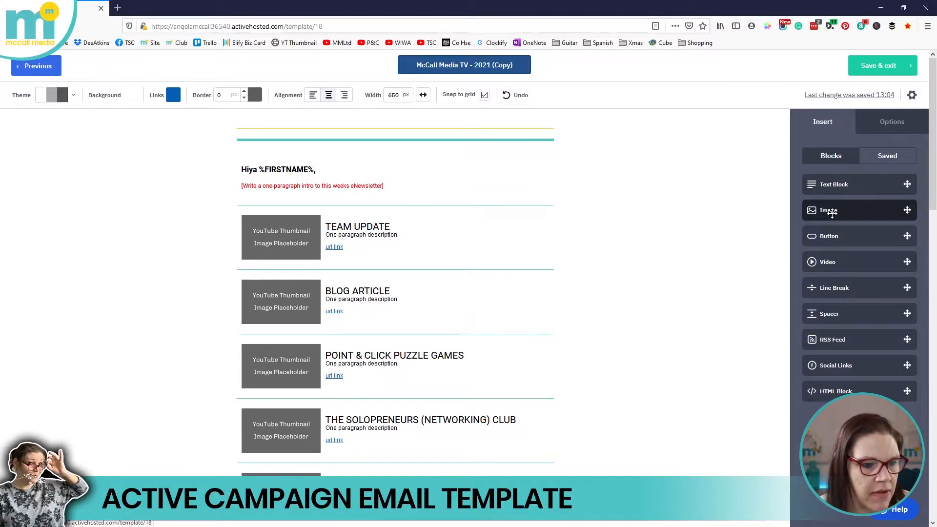
# Step: Insert an image block between the two header lines and open the image library for it
pyautogui.moveTo(832, 213); pyautogui.dragTo(449, 138)
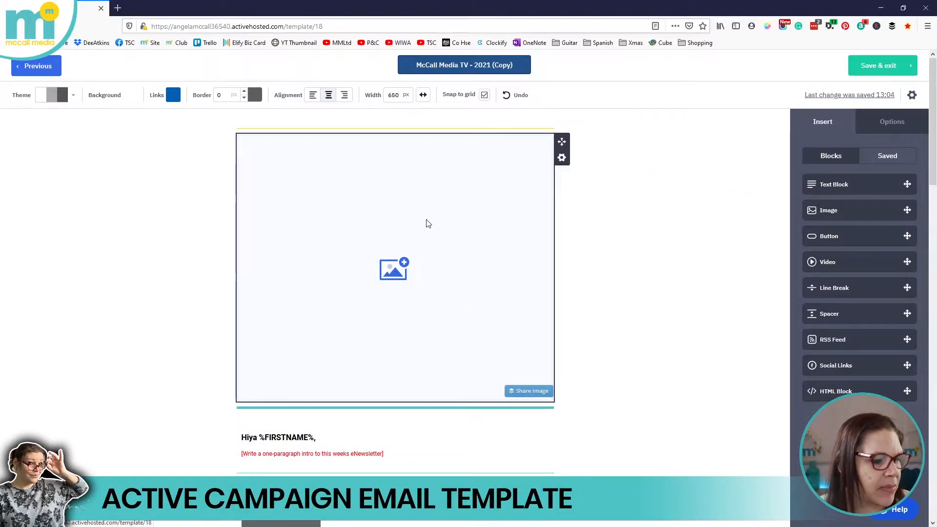
pyautogui.click(472, 311)
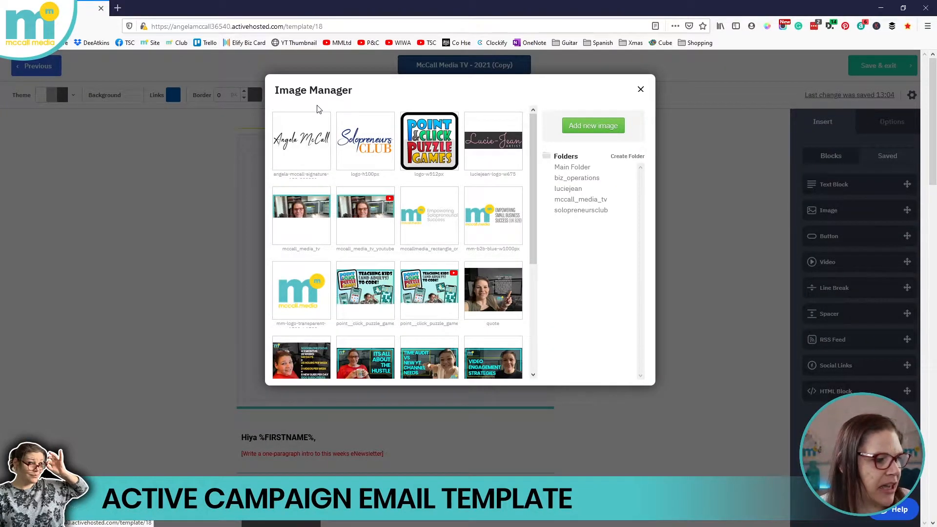
pyautogui.moveTo(534, 149)
pyautogui.mouseDown()
pyautogui.moveTo(535, 240)
pyautogui.moveTo(533, 146)
pyautogui.mouseUp()
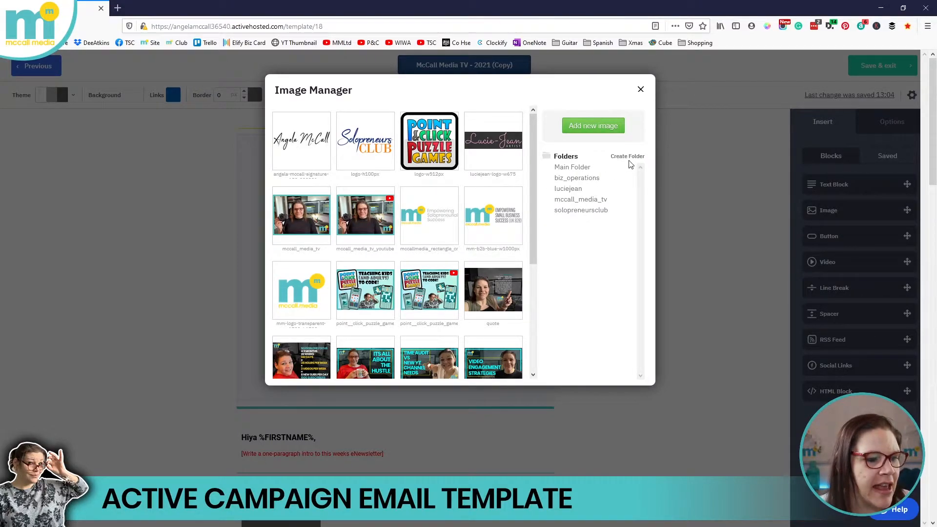
pyautogui.moveTo(534, 137); pyautogui.dragTo(524, 105)
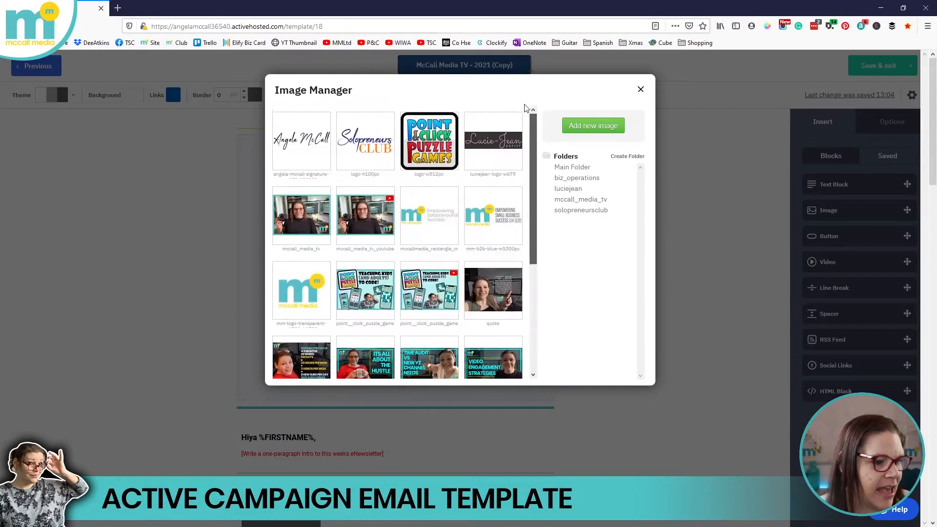
# Step: Try to create an image folder named P&C Puzzle Games
pyautogui.click(627, 157)
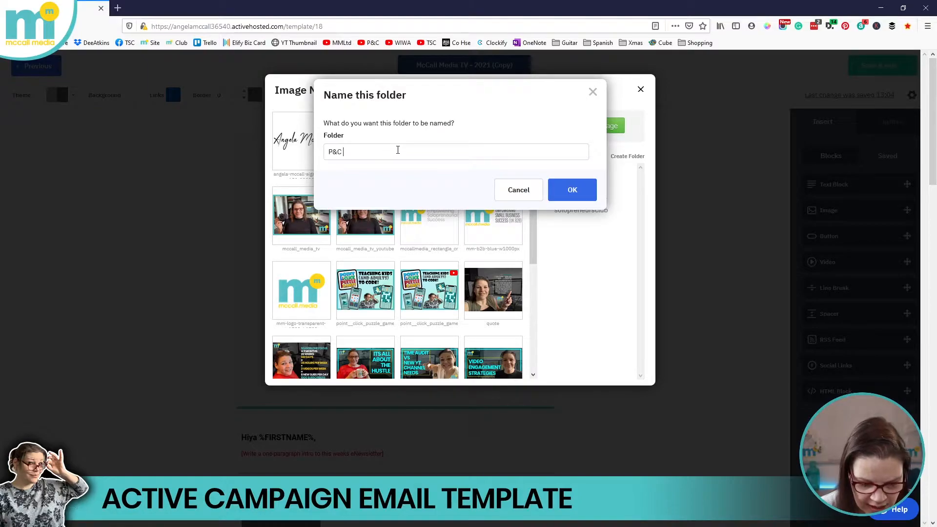
pyautogui.write('P&C Puzzle Games')
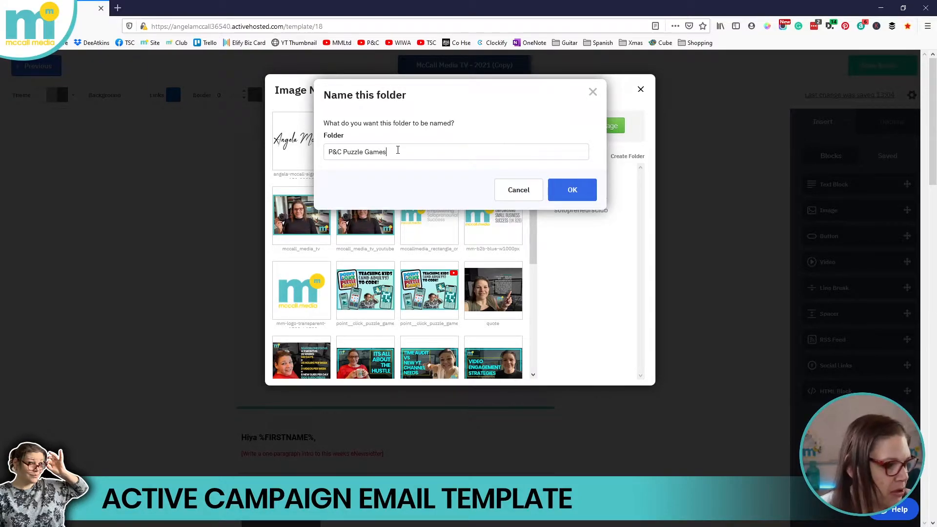
pyautogui.click(560, 195)
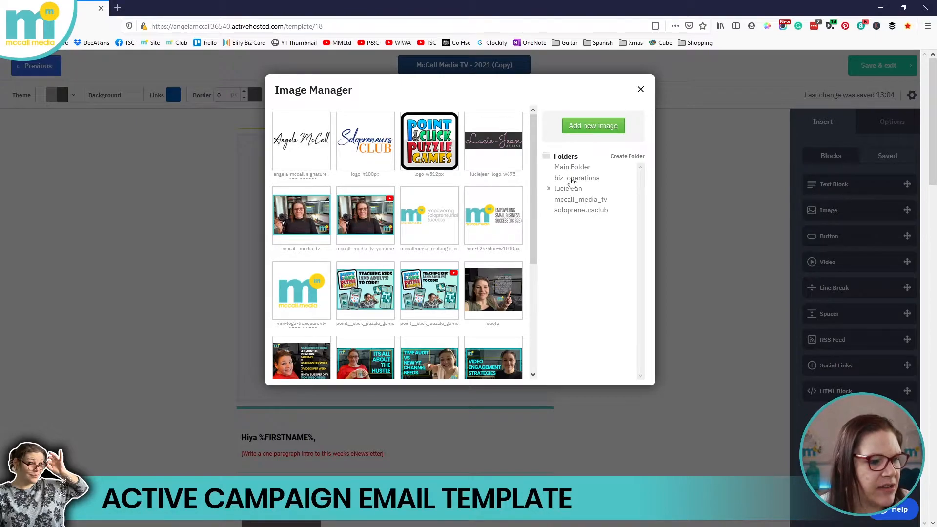
# Step: Create an image folder named PandC Puzzle Games
pyautogui.click(626, 157)
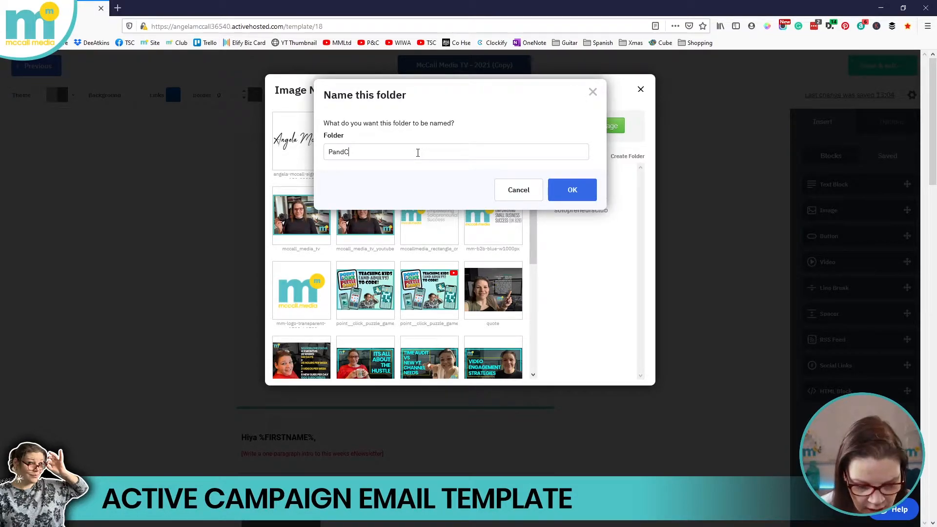
pyautogui.write('e Games')
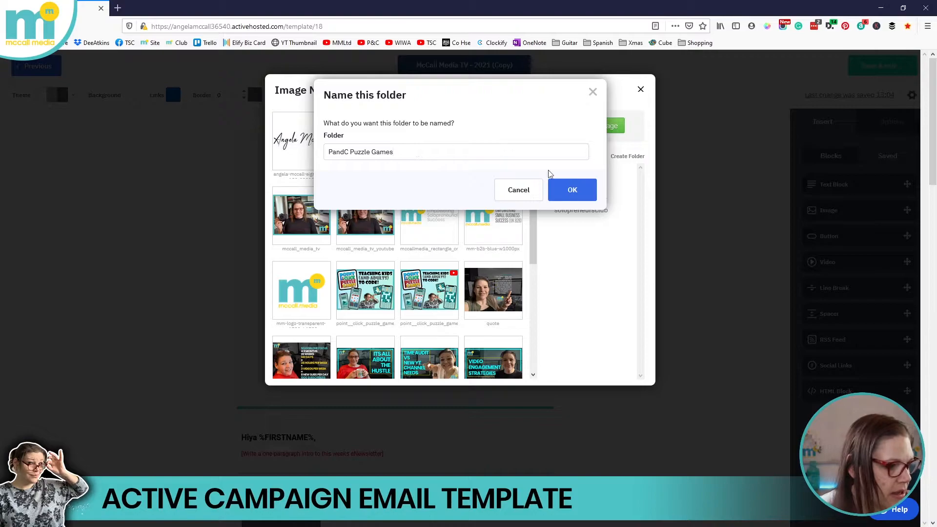
pyautogui.click(584, 191)
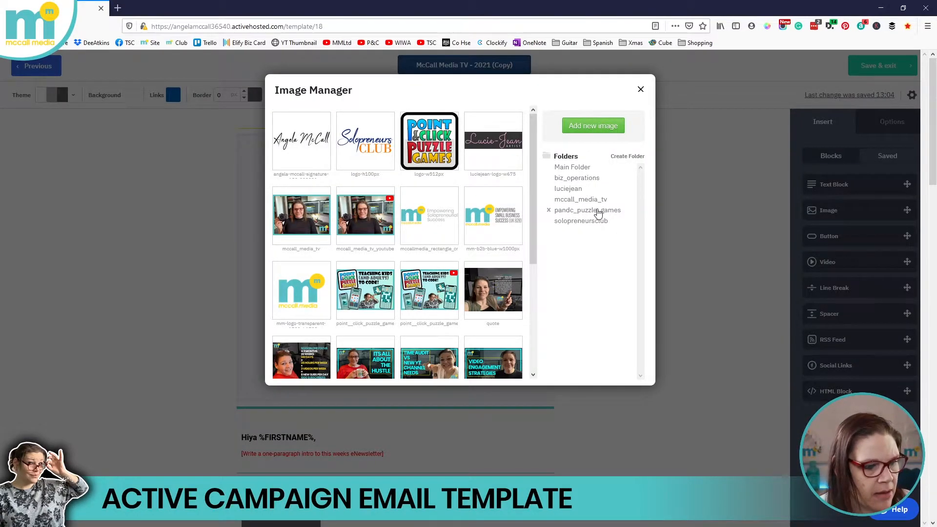
# Step: Upload Weekly Roundup Enewsletter Title.png into the pandc_puzzle_games folder and use it as the header image
pyautogui.click(598, 210)
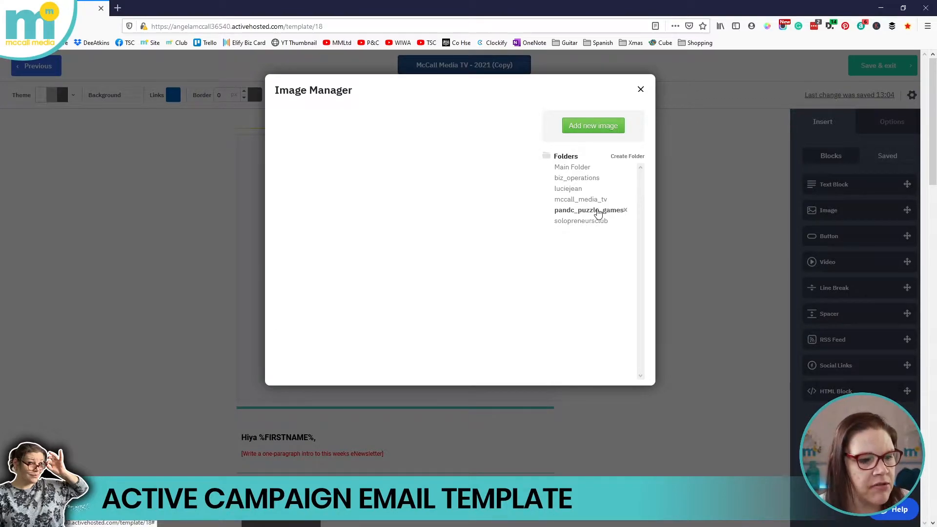
pyautogui.click(598, 125)
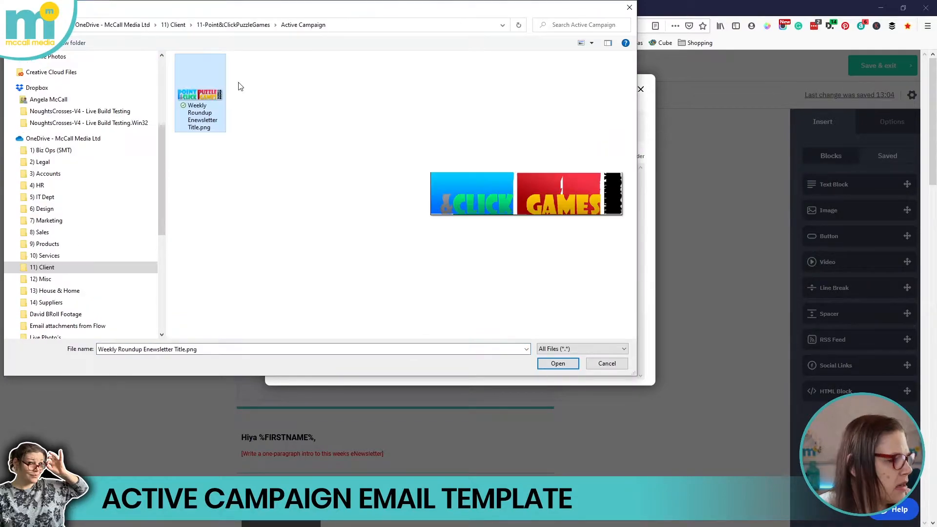
pyautogui.doubleClick(207, 86)
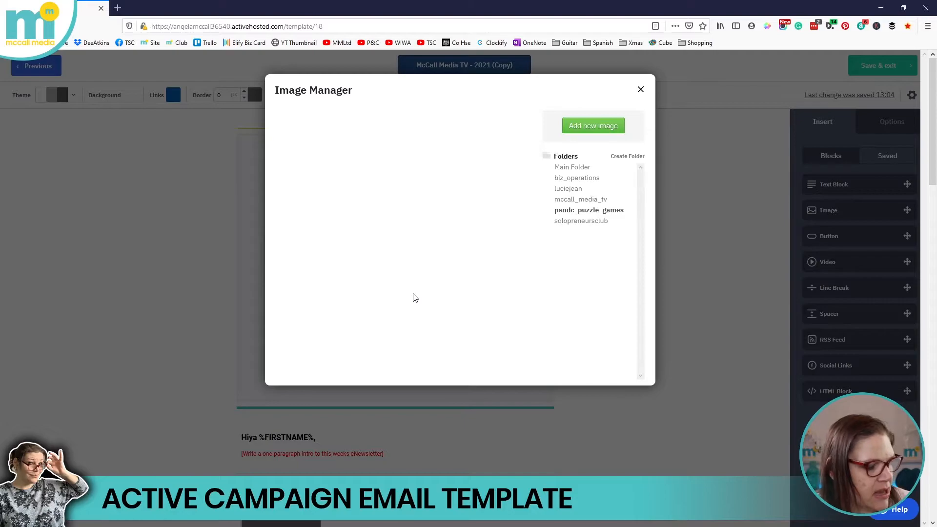
pyautogui.moveTo(303, 138)
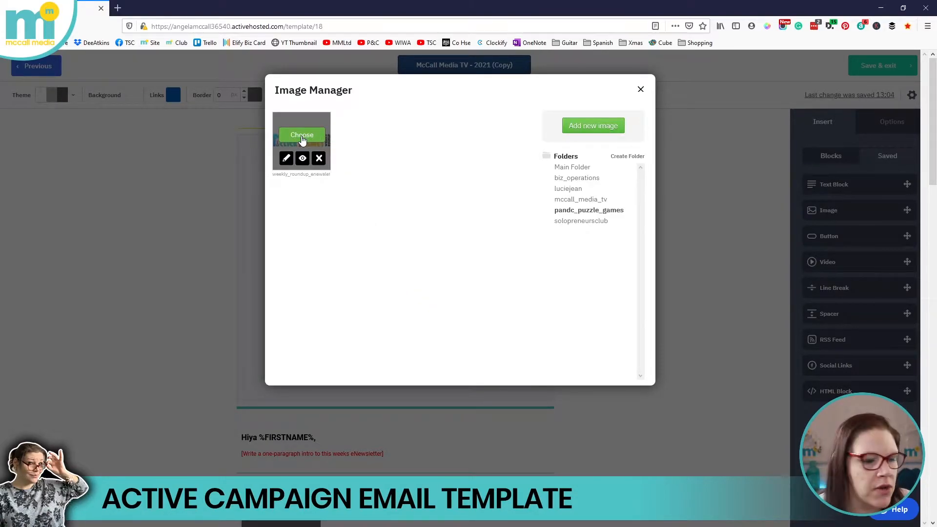
pyautogui.click(302, 135)
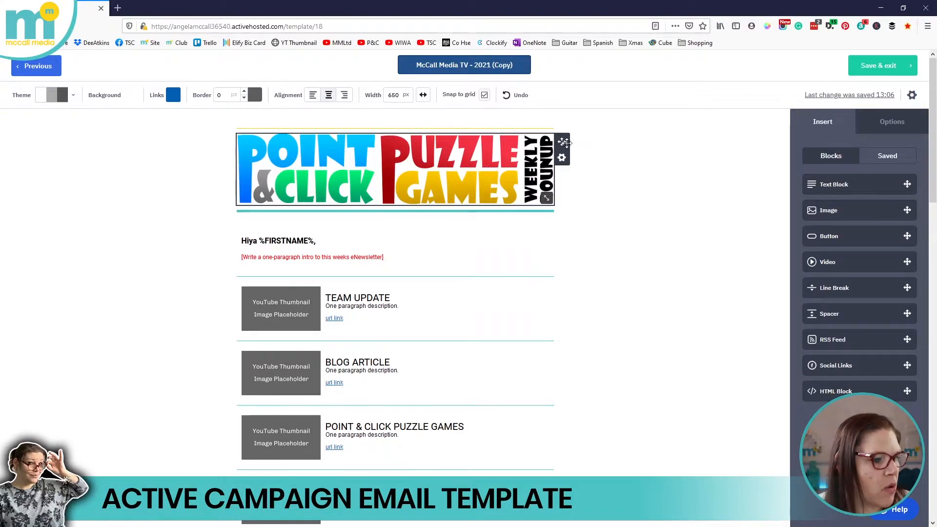
# Step: Set the color of the thin line above the header image to 00CCFF
pyautogui.click(539, 130)
pyautogui.doubleClick(876, 225)
pyautogui.hotkey('alt', 'Tab')
pyautogui.doubleClick(880, 221)
pyautogui.write('00CCFF')
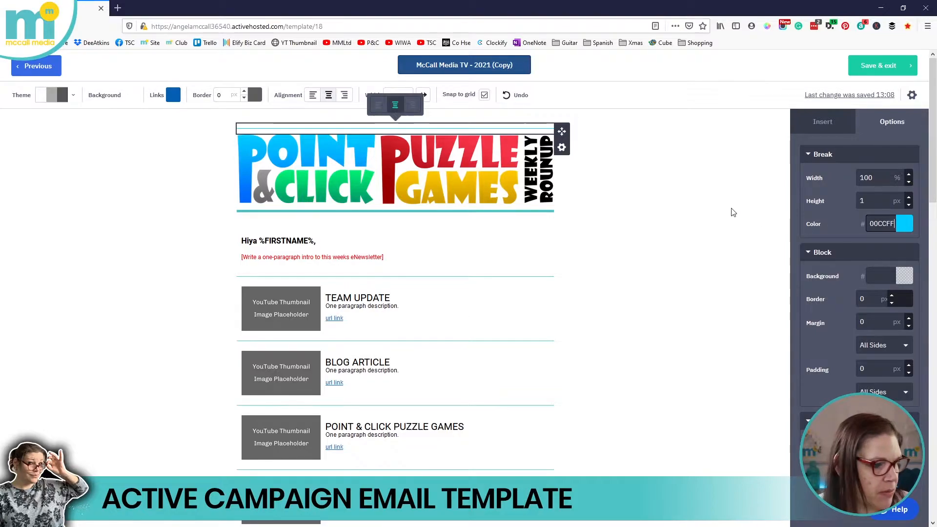
pyautogui.click(391, 168)
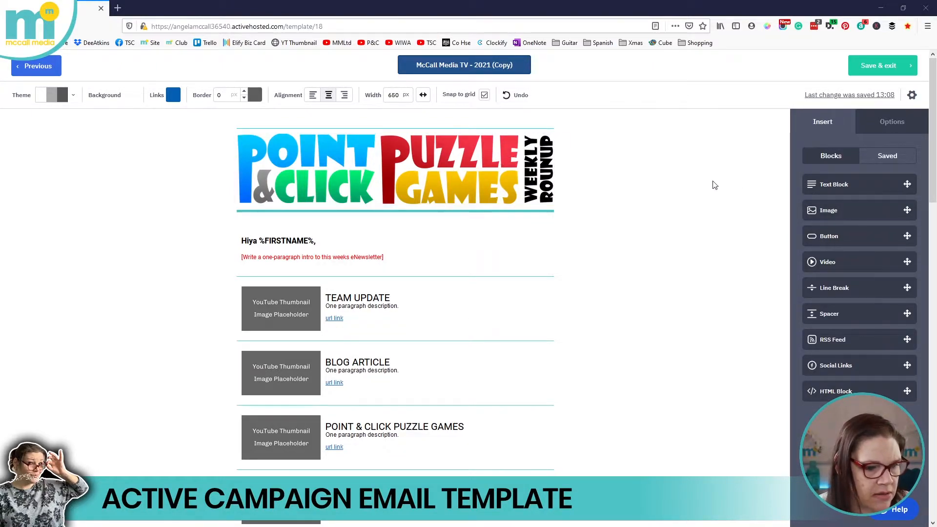
# Step: Set the color of the thick line below the header image to FF3333
pyautogui.click(527, 216)
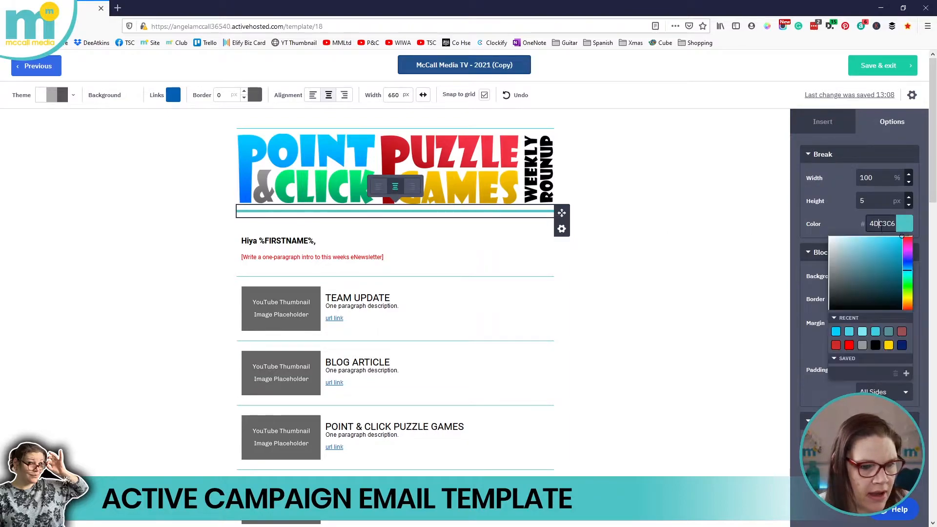
pyautogui.doubleClick(881, 225)
pyautogui.write('FF3333')
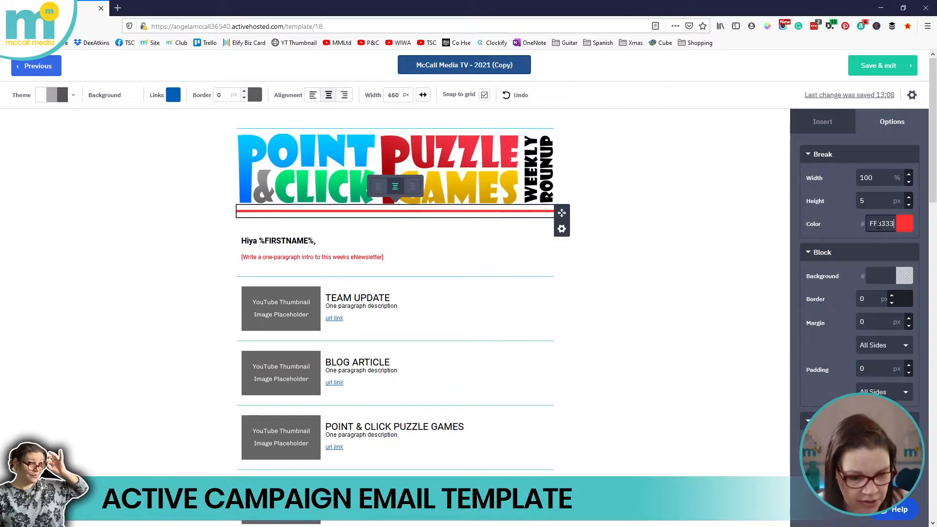
# Step: Check the height, block and column settings of the red and blue lines around the header image
pyautogui.doubleClick(872, 202)
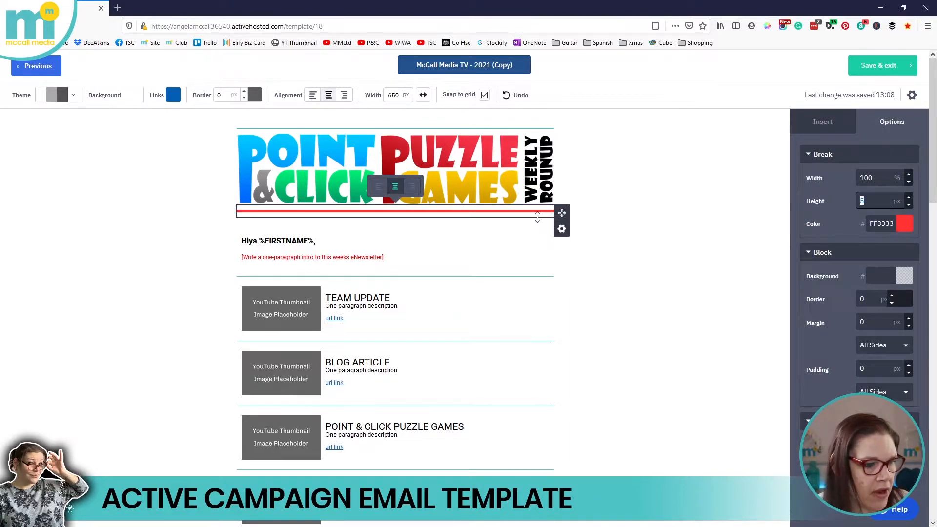
pyautogui.click(715, 207)
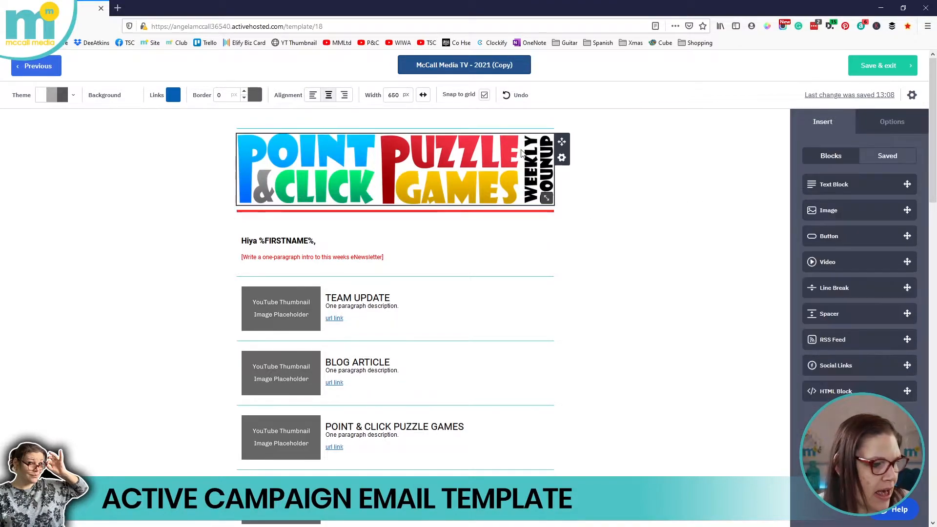
pyautogui.click(510, 129)
pyautogui.doubleClick(849, 201)
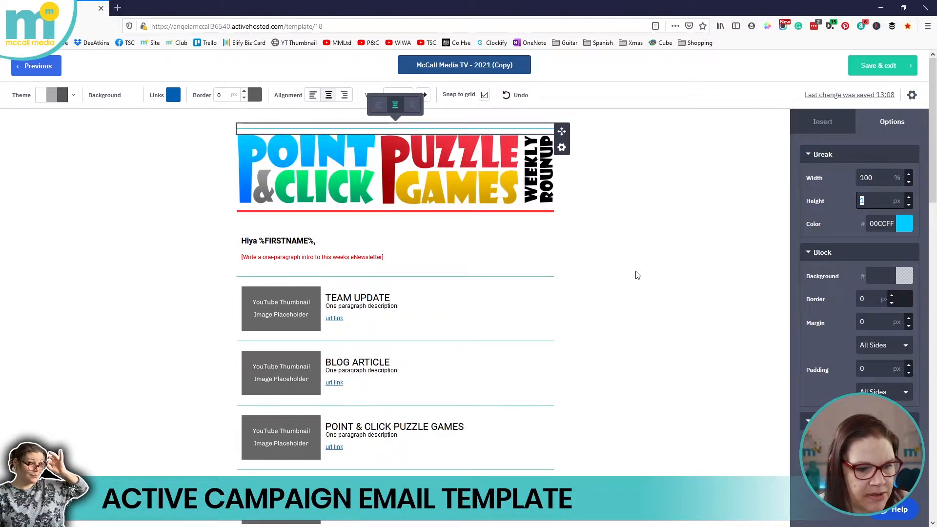
pyautogui.click(809, 254)
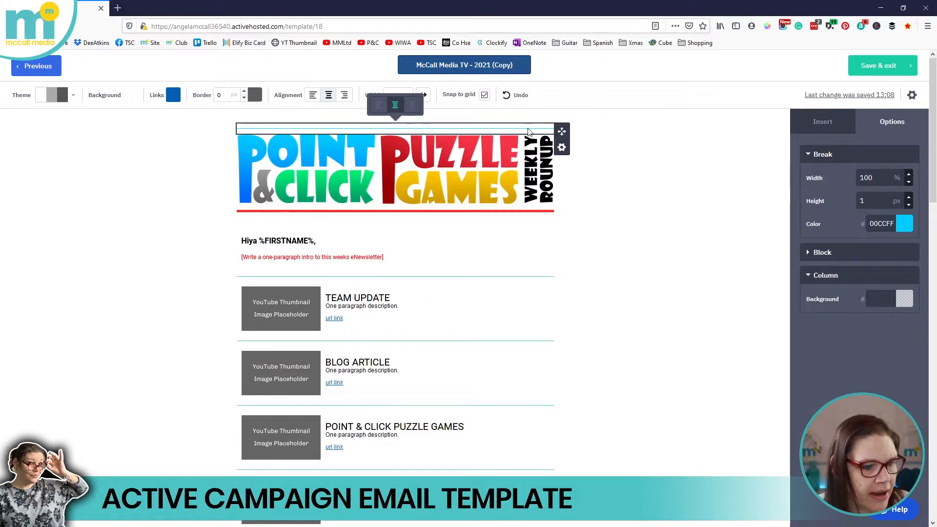
pyautogui.click(808, 276)
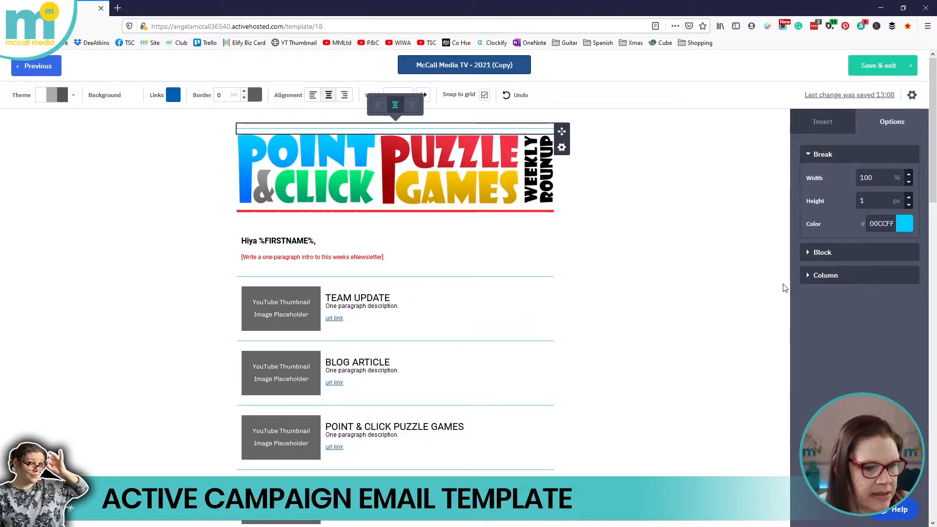
pyautogui.click(808, 275)
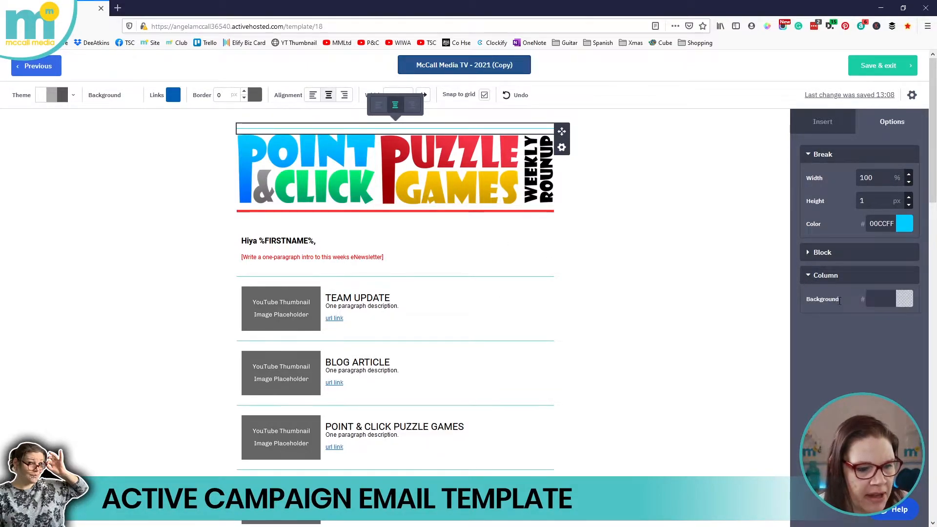
# Step: Try a column background color for the thin line above the header image and clear it
pyautogui.click(882, 298)
pyautogui.click(887, 327)
pyautogui.moveTo(887, 327); pyautogui.dragTo(873, 339)
pyautogui.click(849, 321)
pyautogui.click(882, 299)
pyautogui.press('BackSpace')
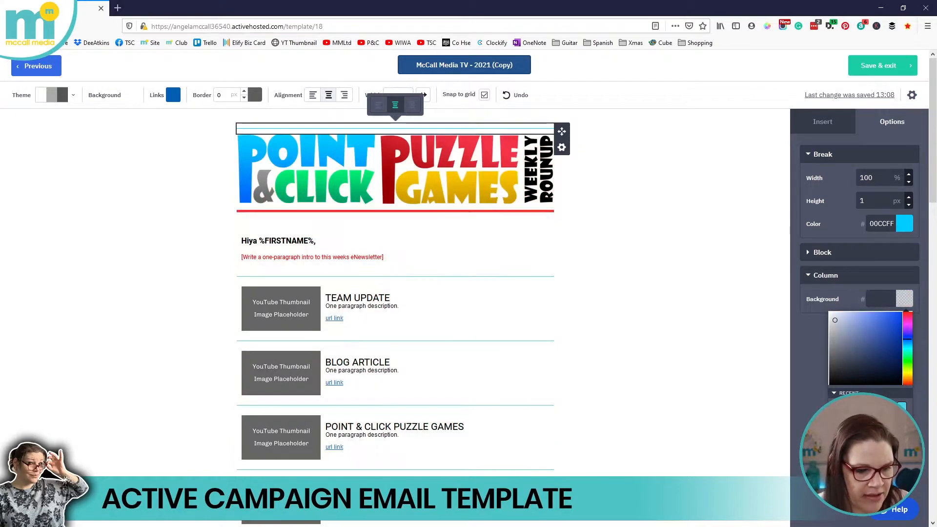
# Step: Delete the spacer block between the thick red line and the greeting
pyautogui.moveTo(322, 128); pyautogui.dragTo(322, 226)
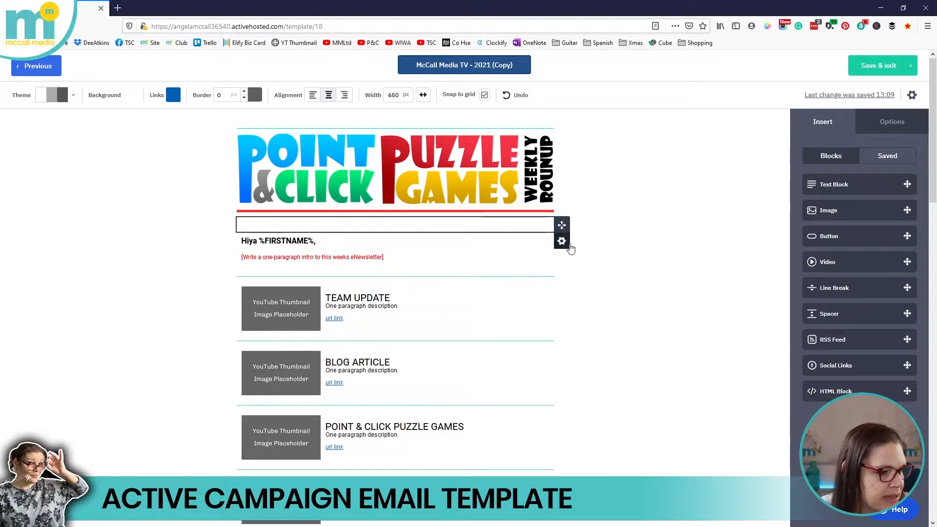
pyautogui.click(561, 241)
pyautogui.click(554, 299)
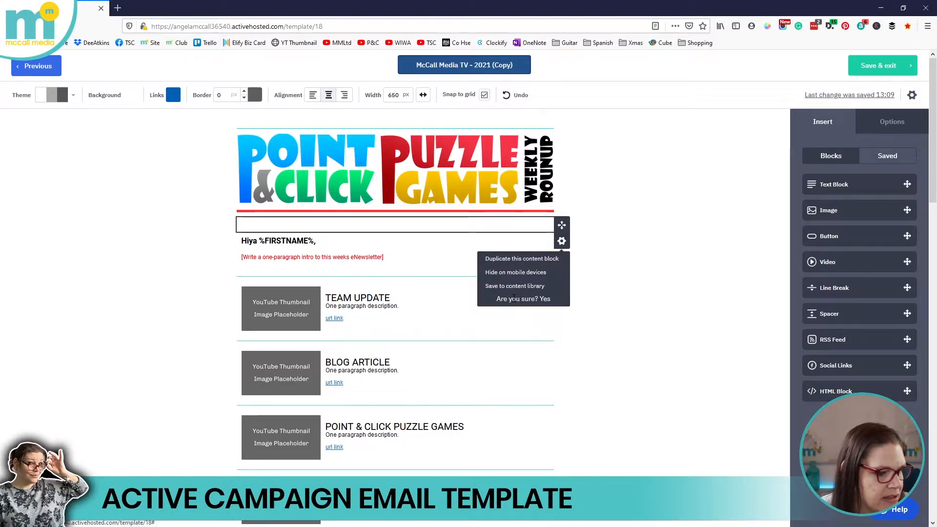
pyautogui.click(548, 298)
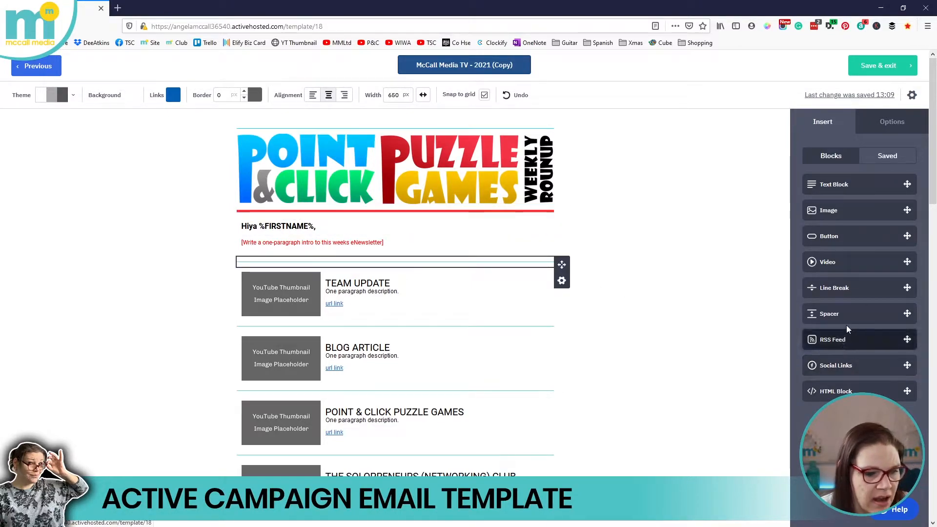
# Step: Insert a spacer between the thick red line and the greeting and set its height to 15 px
pyautogui.moveTo(852, 314); pyautogui.dragTo(342, 225)
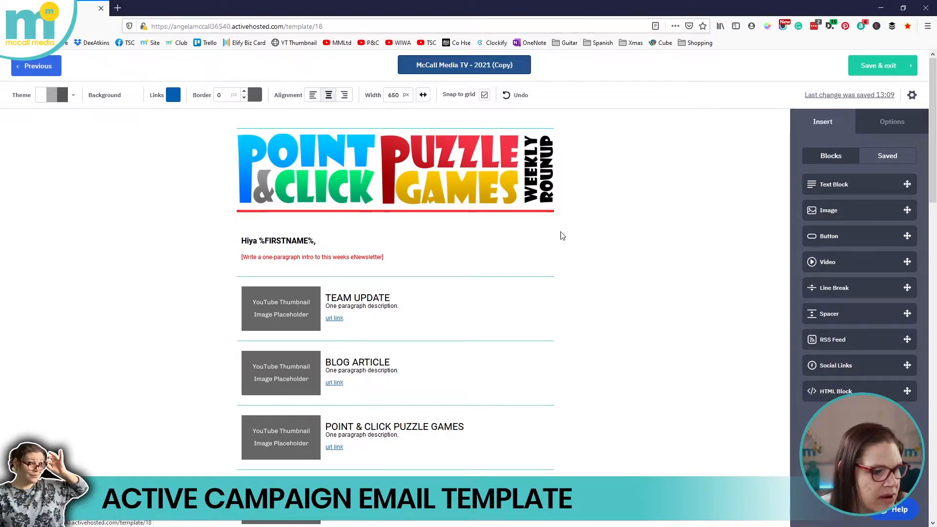
pyautogui.click(491, 229)
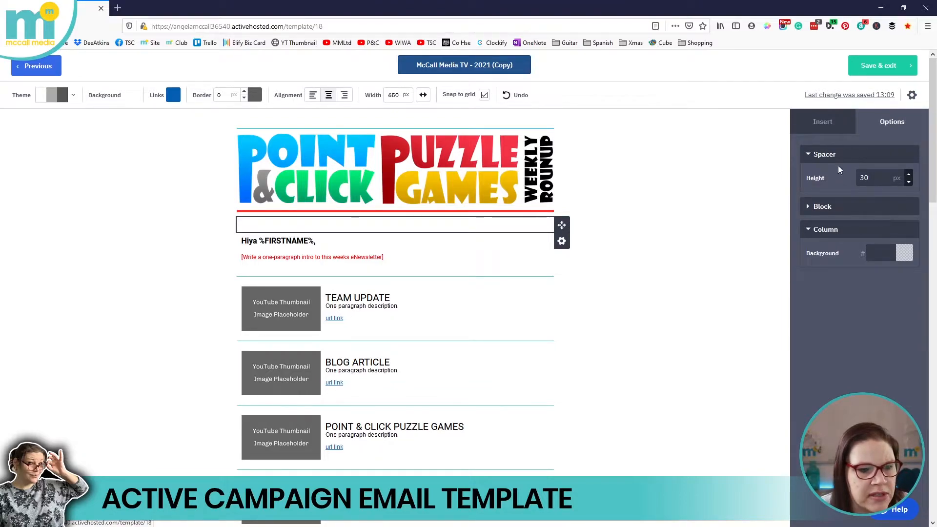
pyautogui.click(861, 179)
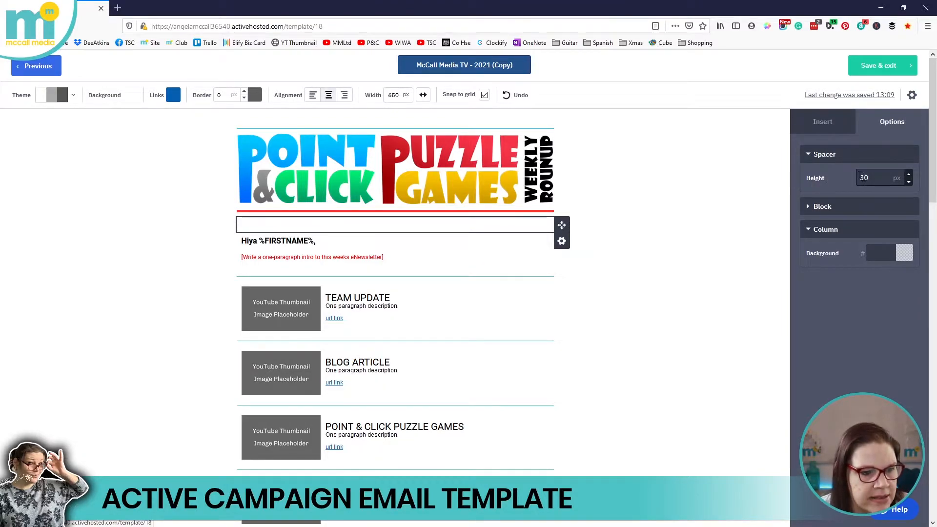
pyautogui.write('15')
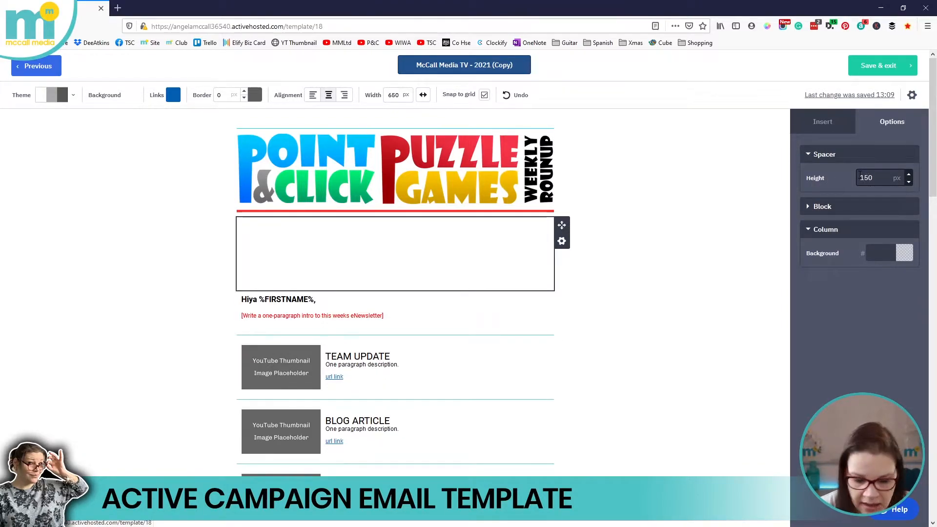
pyautogui.press('Delete')
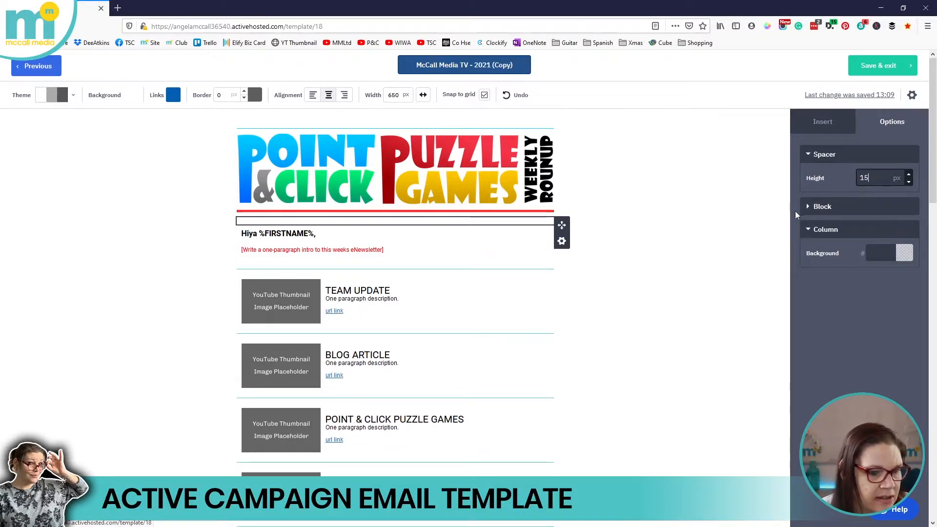
pyautogui.click(808, 210)
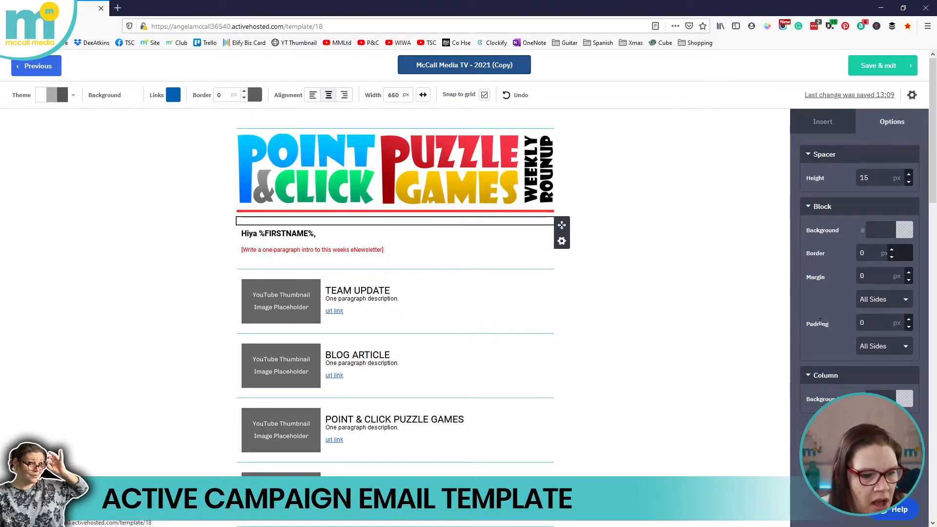
pyautogui.click(810, 207)
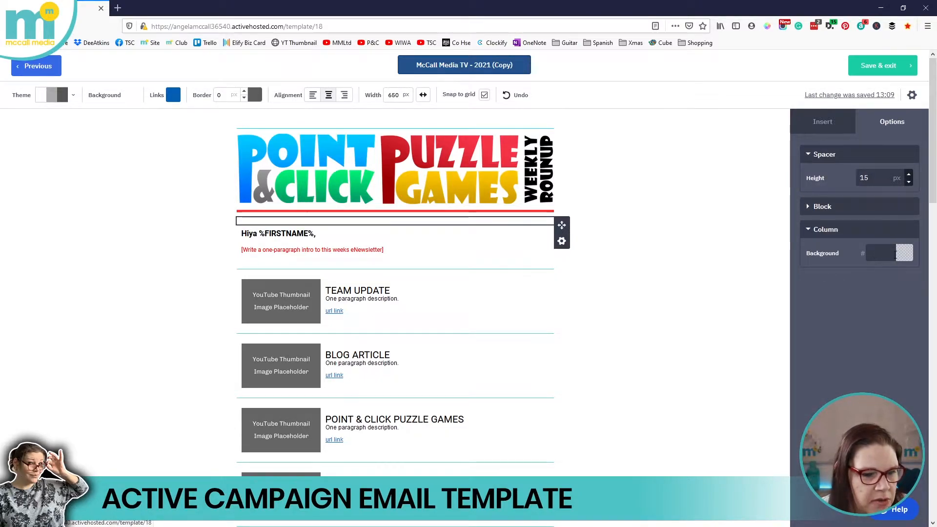
pyautogui.click(656, 230)
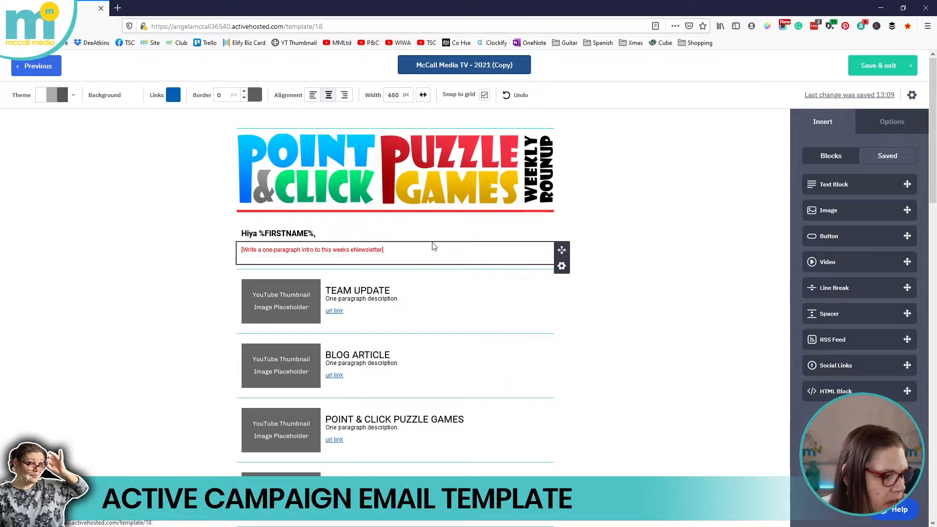
# Step: Insert a text block above the greeting and expand the additional formatting options for the greeting's %FIRSTNAME% tag
pyautogui.click(302, 234)
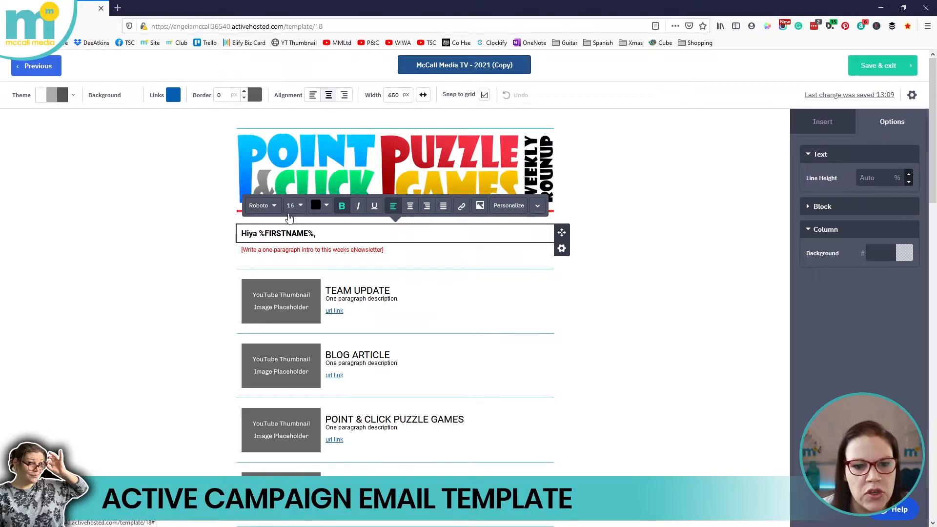
pyautogui.click(626, 196)
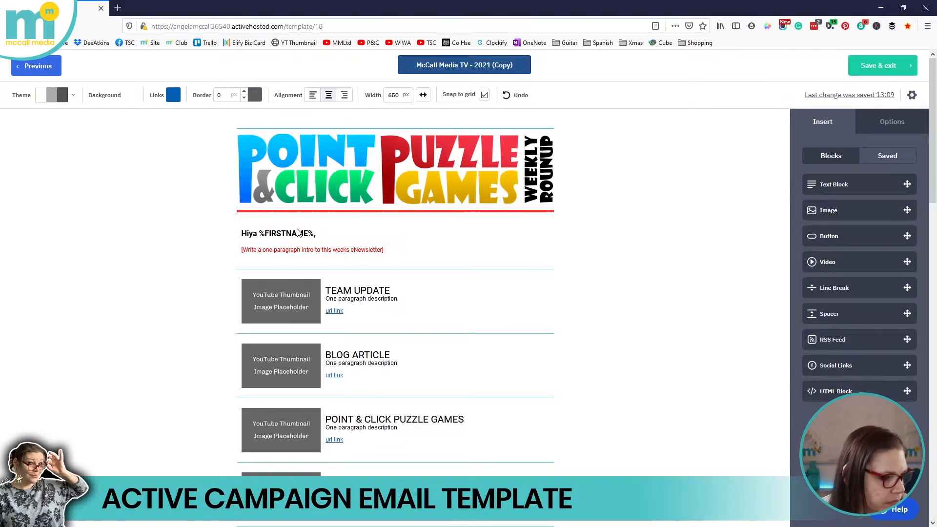
pyautogui.moveTo(843, 183); pyautogui.dragTo(428, 234)
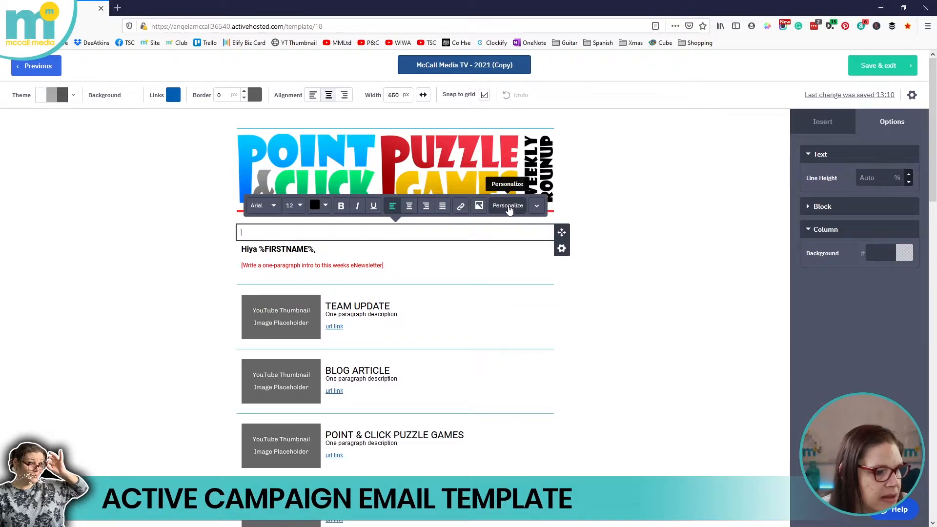
pyautogui.moveTo(261, 250); pyautogui.dragTo(315, 249)
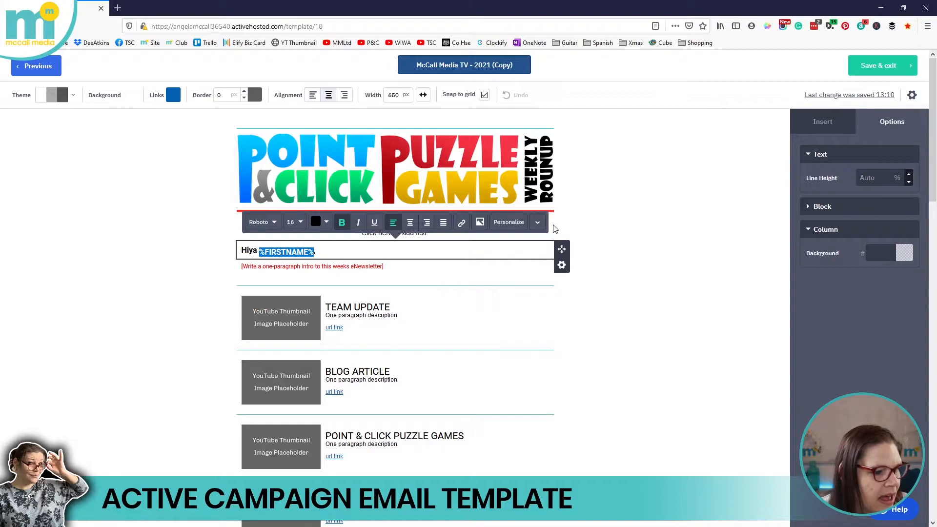
pyautogui.click(539, 226)
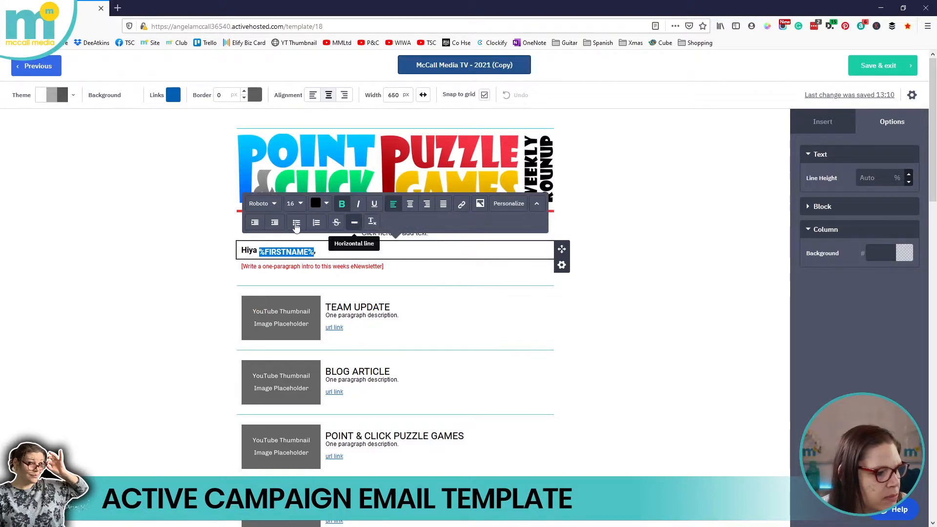
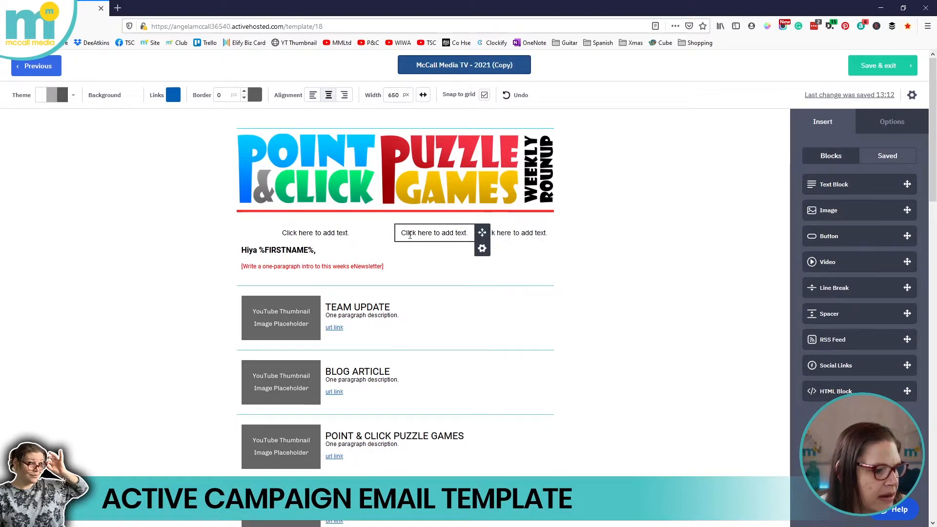
# Step: Examine the border, margin and padding options of the middle text block in the row above the greeting
pyautogui.moveTo(366, 232)
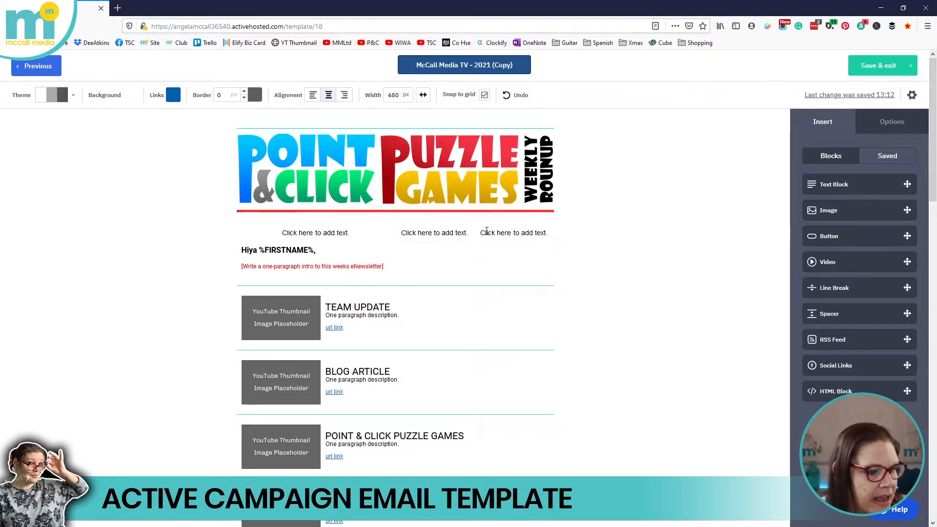
pyautogui.click(435, 232)
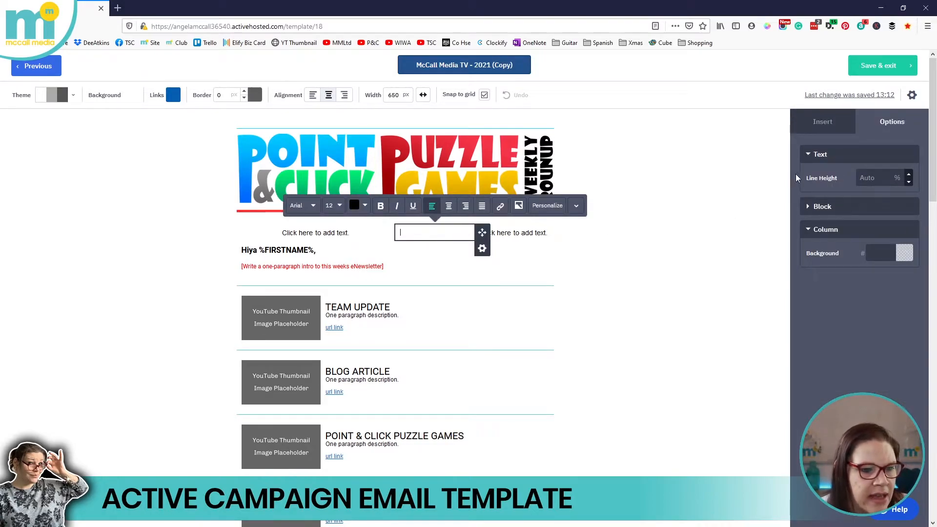
pyautogui.click(808, 208)
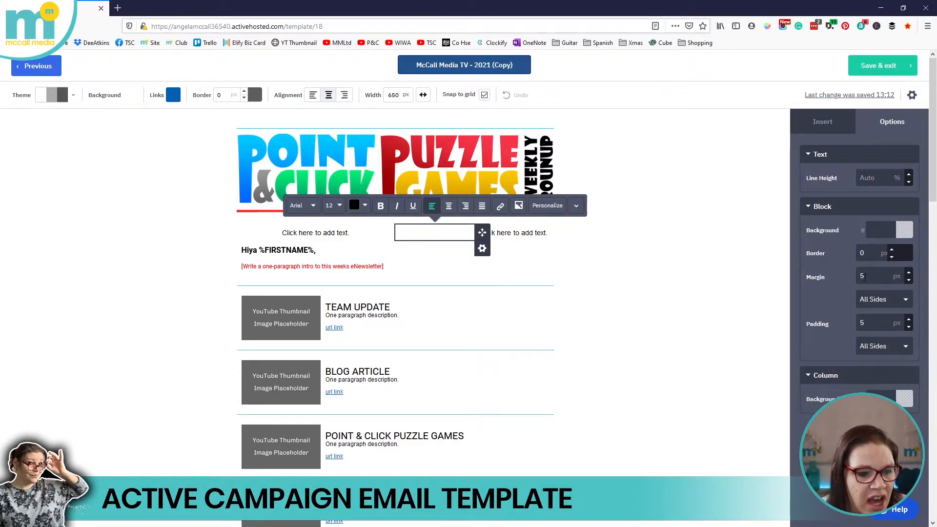
pyautogui.moveTo(866, 276); pyautogui.dragTo(824, 305)
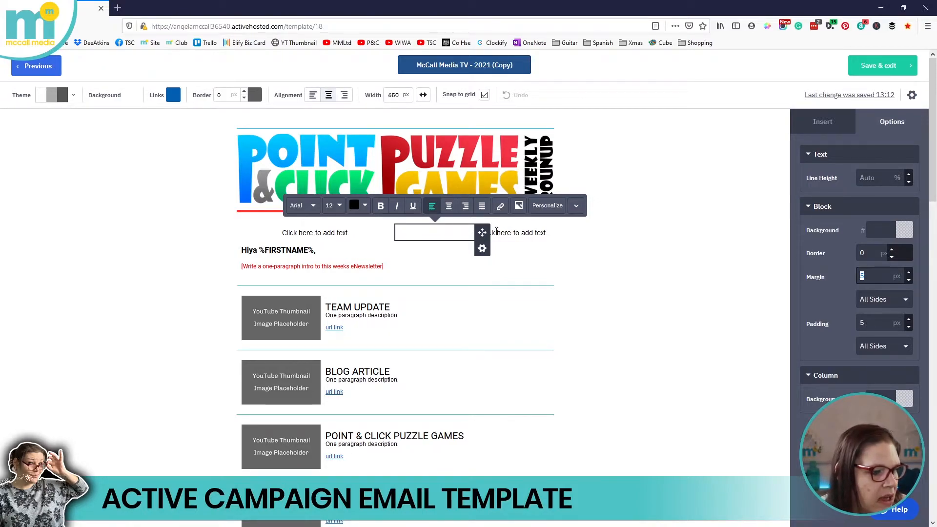
pyautogui.scroll(-2, 427, 314)
pyautogui.scroll(2, 444, 297)
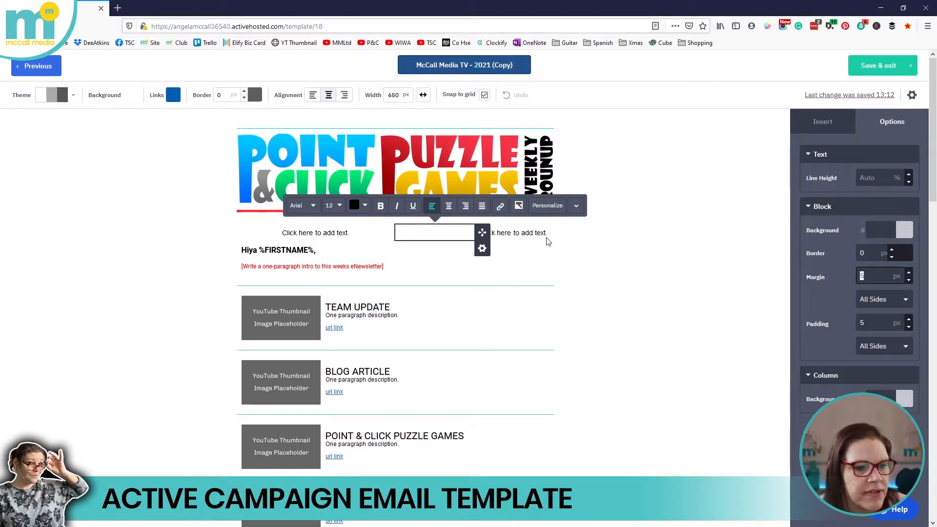
pyautogui.click(822, 130)
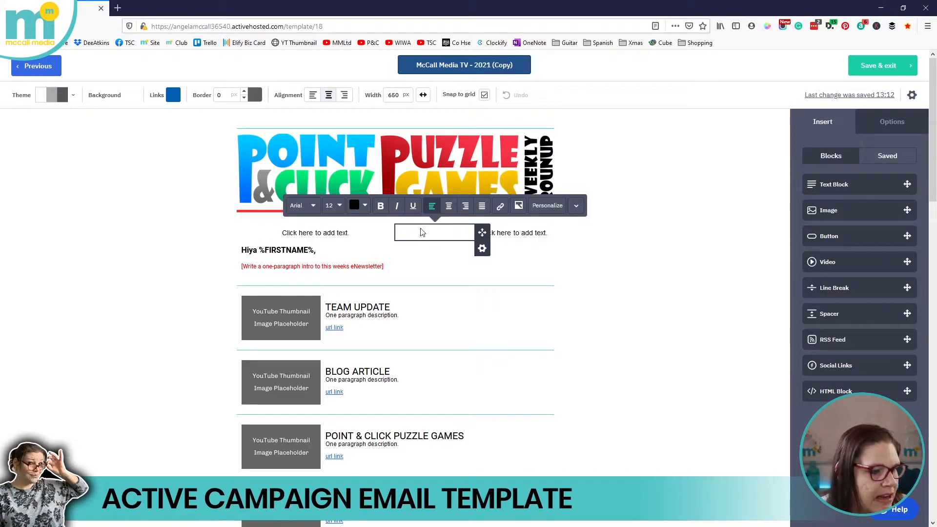
pyautogui.click(886, 122)
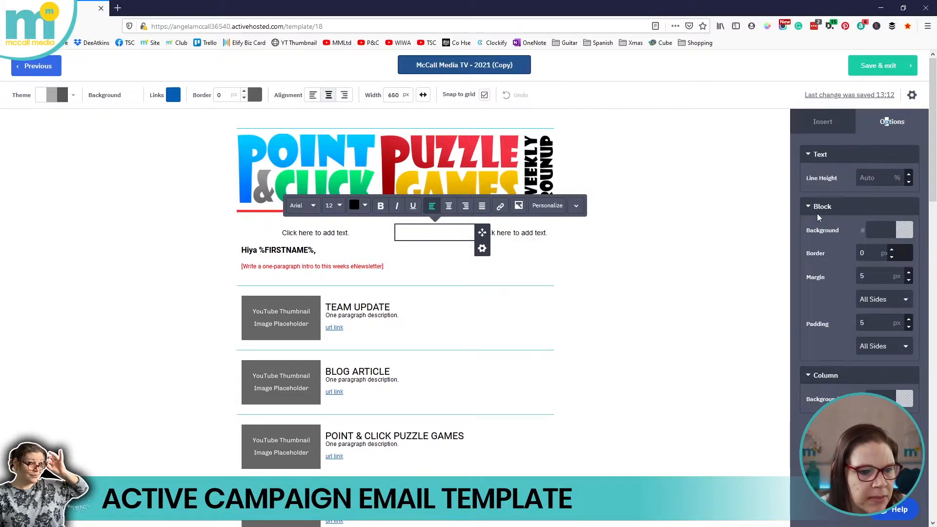
# Step: Delete the third text block from the row above the greeting and select the second one
pyautogui.click(551, 233)
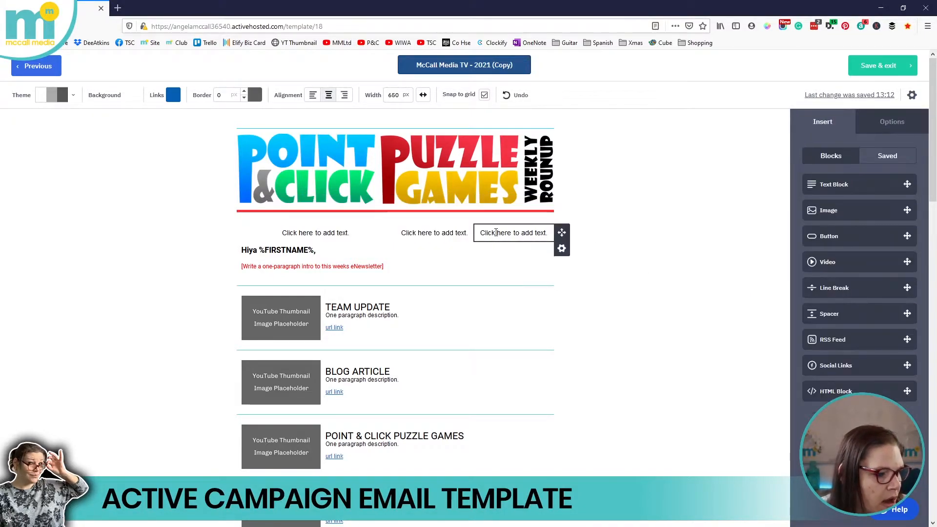
pyautogui.click(532, 233)
pyautogui.click(561, 249)
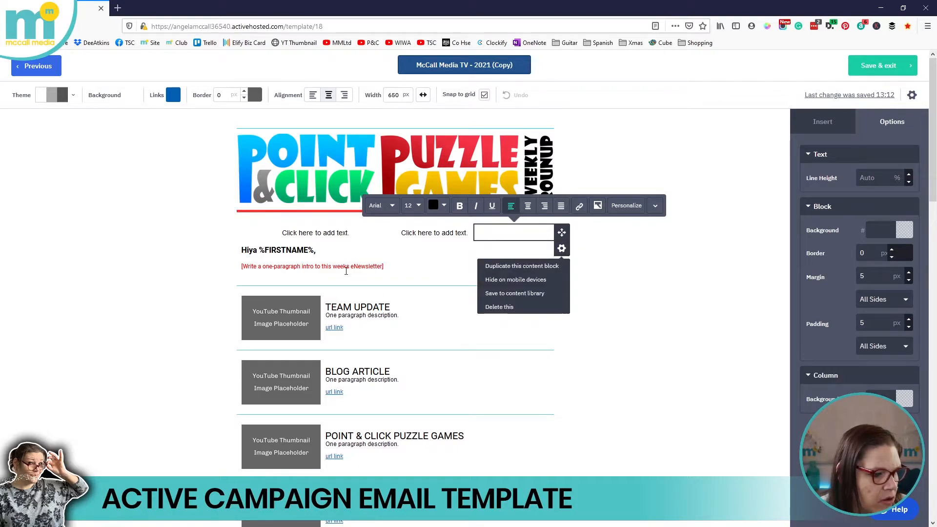
pyautogui.click(491, 308)
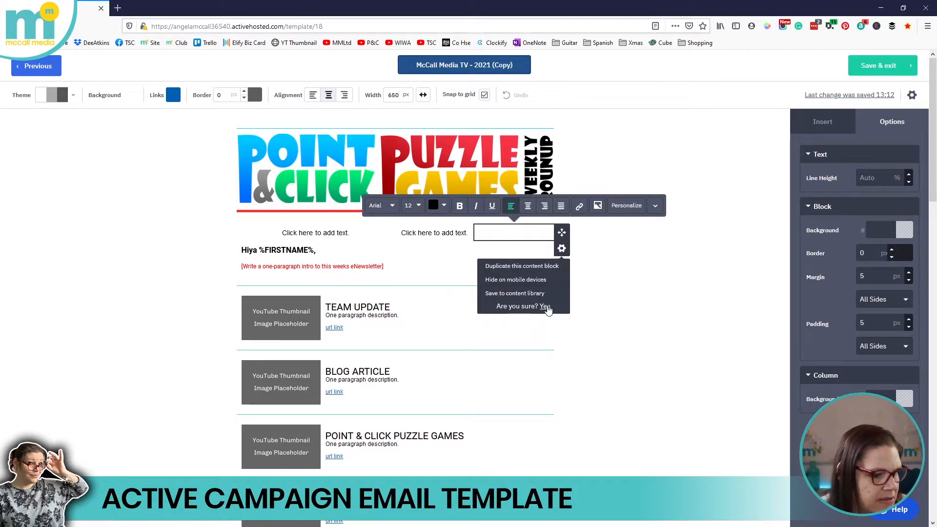
pyautogui.click(545, 306)
pyautogui.click(531, 233)
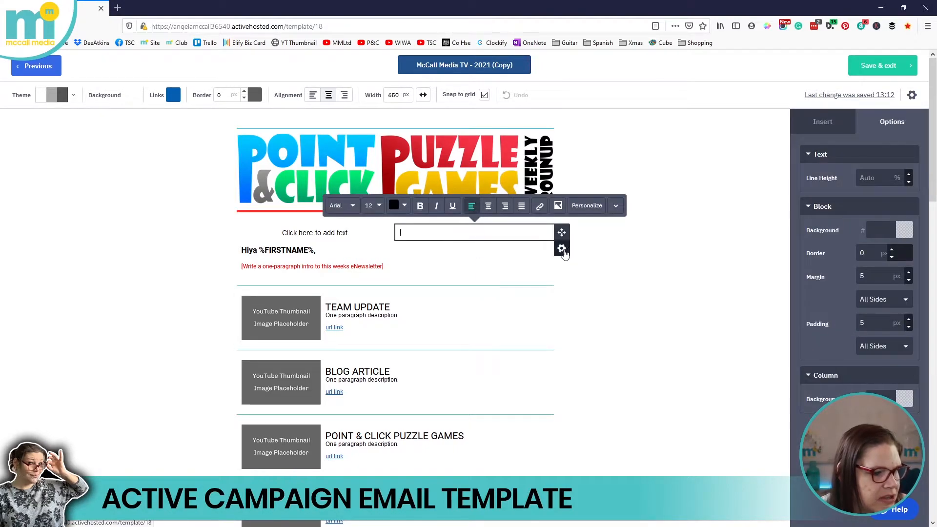
# Step: Delete the two remaining text blocks from the row above the greeting
pyautogui.click(562, 249)
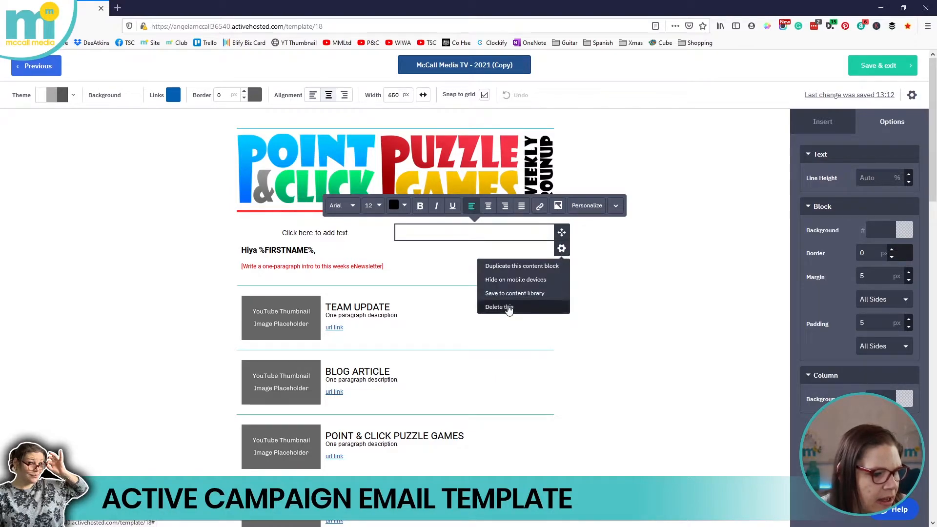
pyautogui.click(508, 308)
pyautogui.click(545, 306)
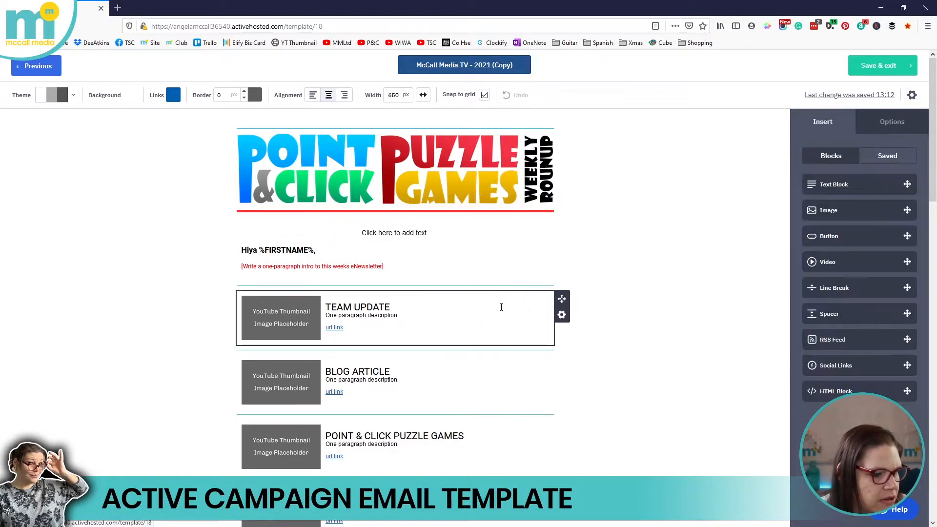
pyautogui.click(351, 232)
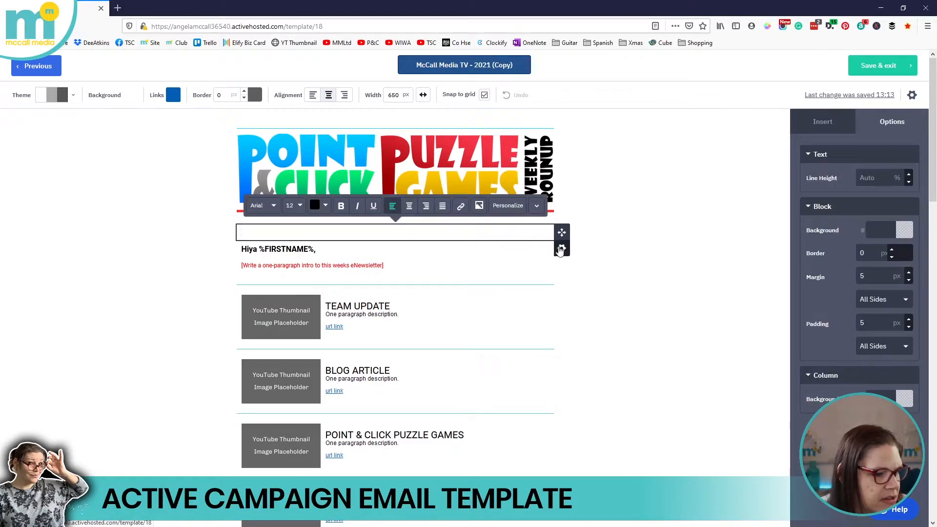
pyautogui.click(561, 249)
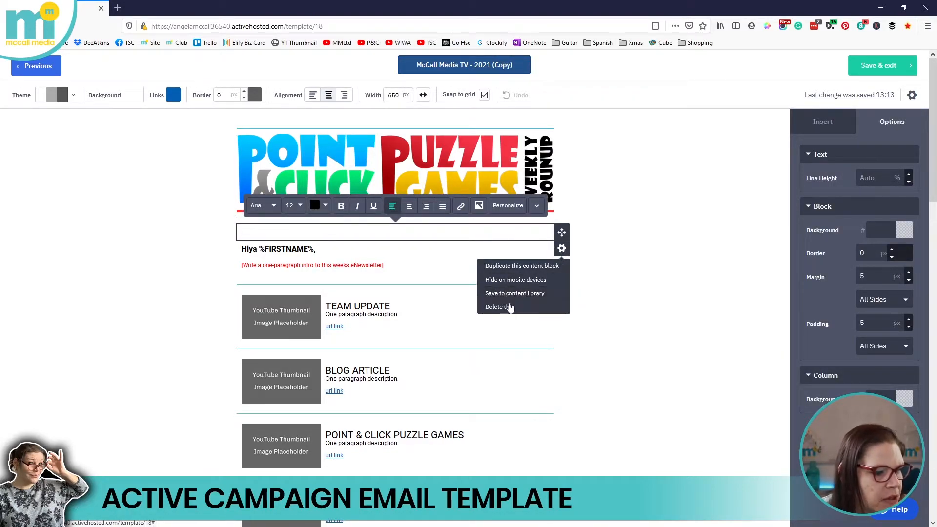
pyautogui.click(507, 307)
pyautogui.click(544, 307)
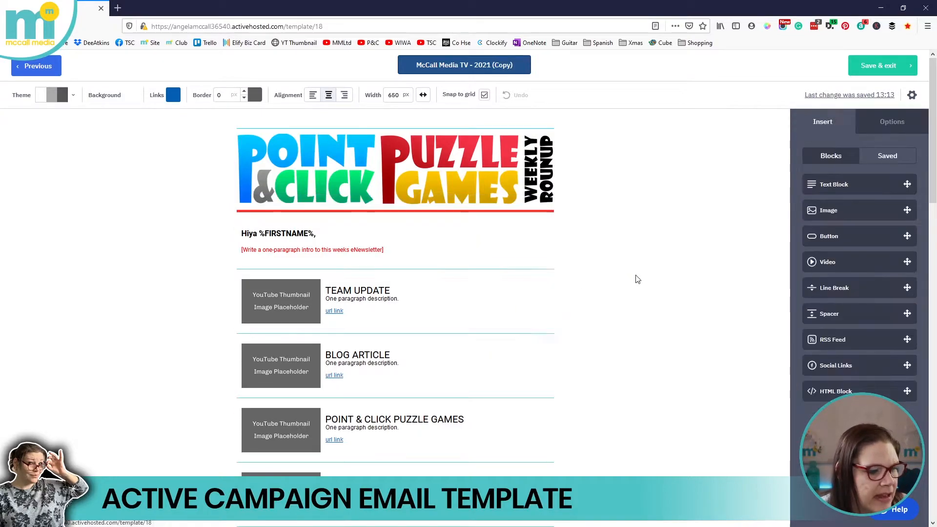
# Step: Save the TEAM UPDATE block to the content library under the name "newsletter sub-topic category"
pyautogui.scroll(-2, 639, 278)
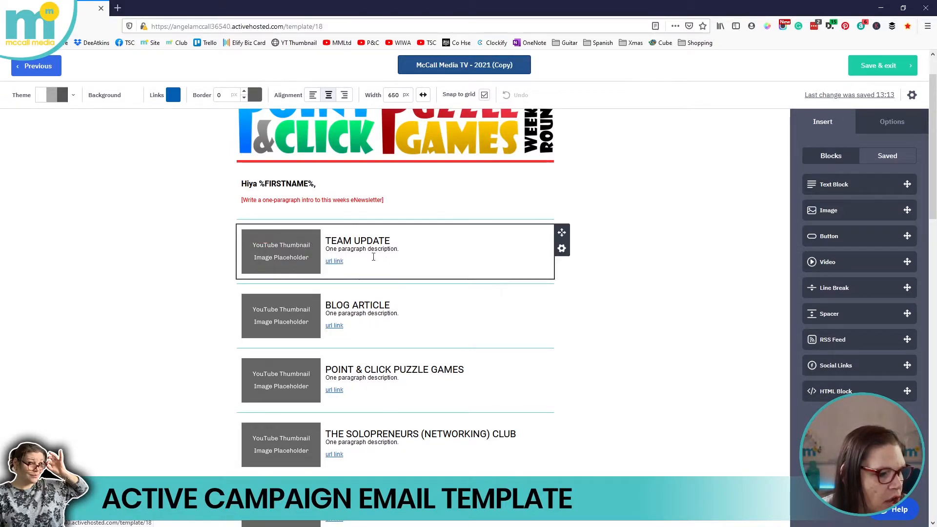
pyautogui.scroll(-4, 558, 280)
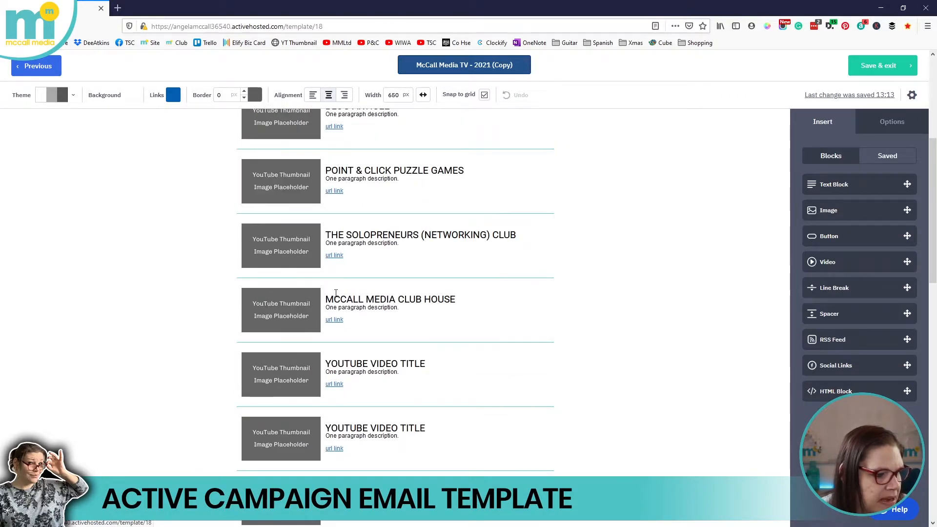
pyautogui.scroll(5, 373, 385)
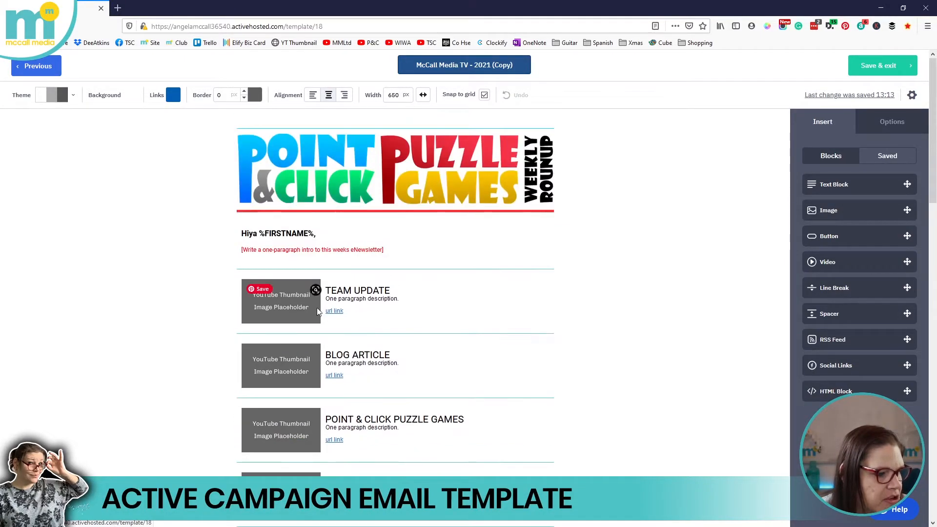
pyautogui.click(562, 298)
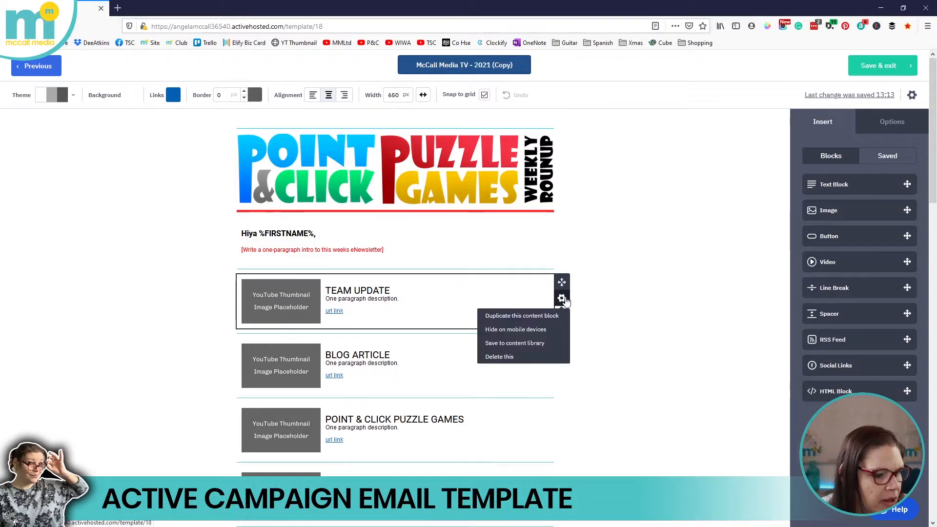
pyautogui.click(500, 344)
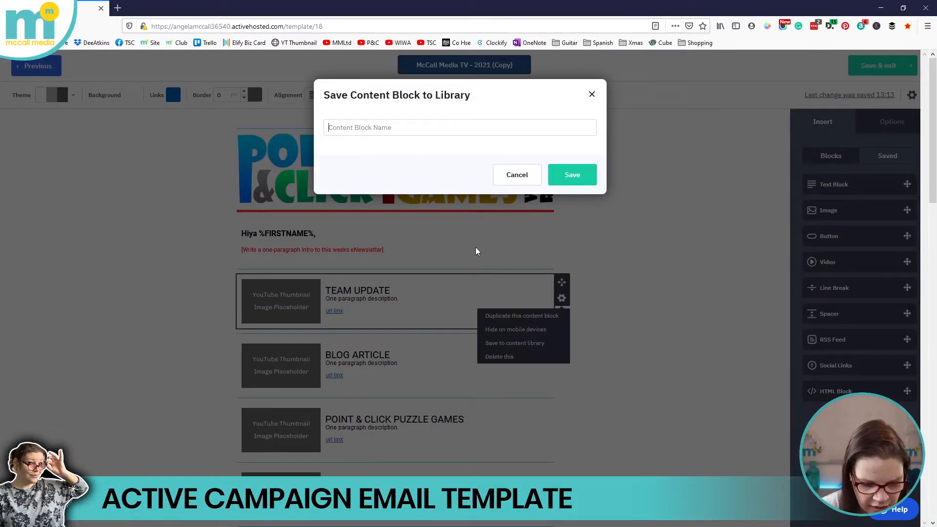
pyautogui.write('newslett')
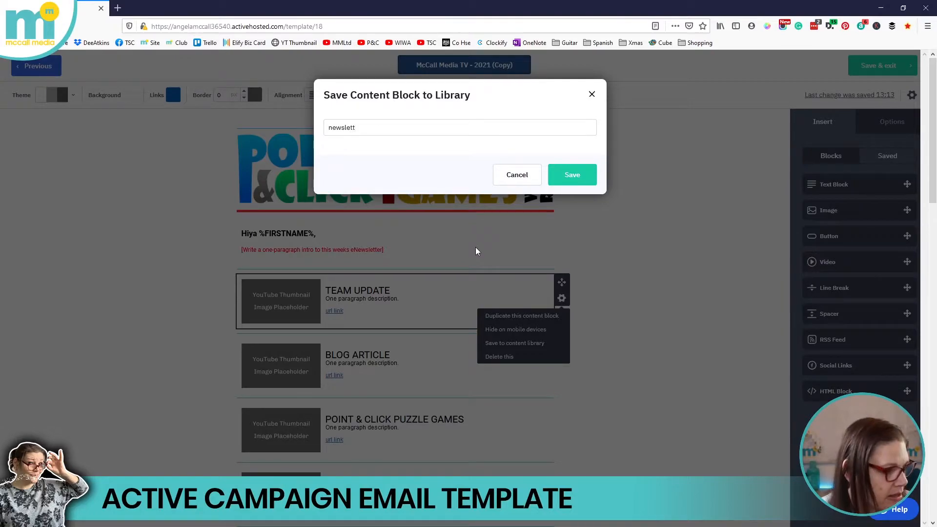
pyautogui.write('er sub')
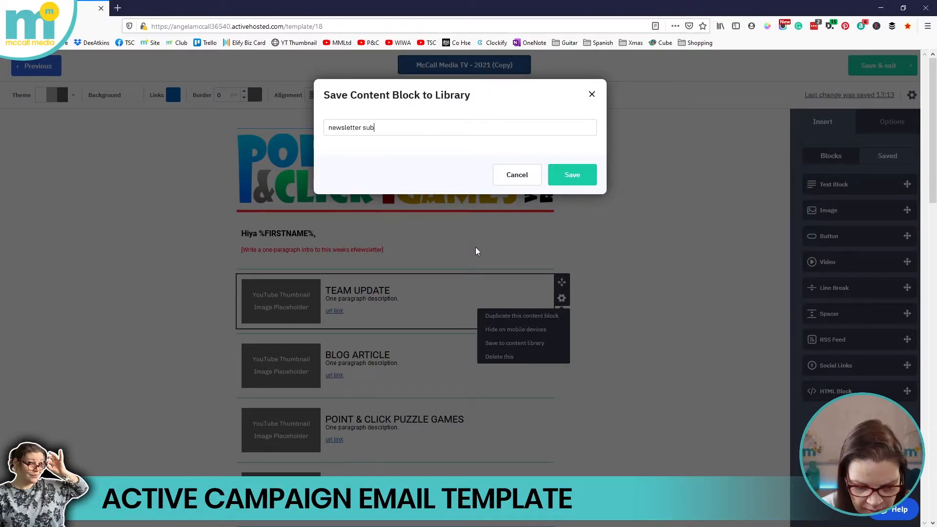
pyautogui.write('-topic cat')
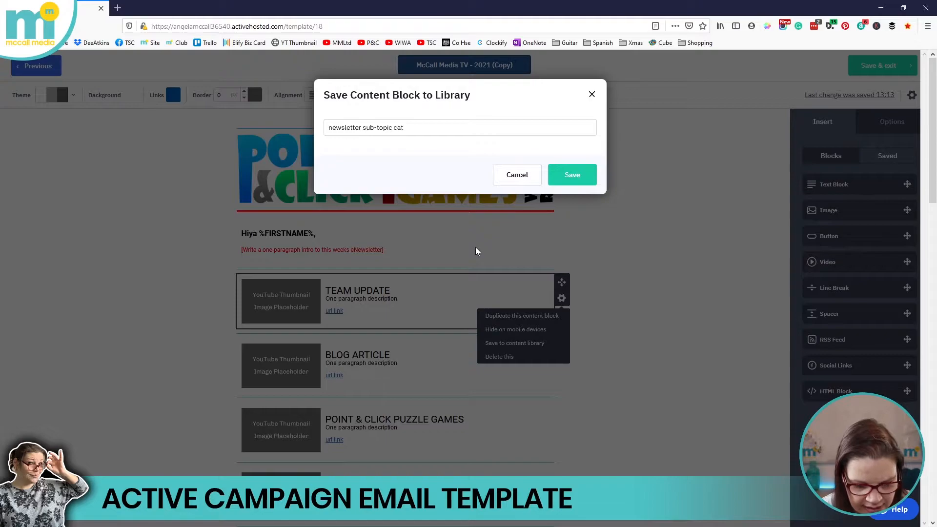
pyautogui.write('egory')
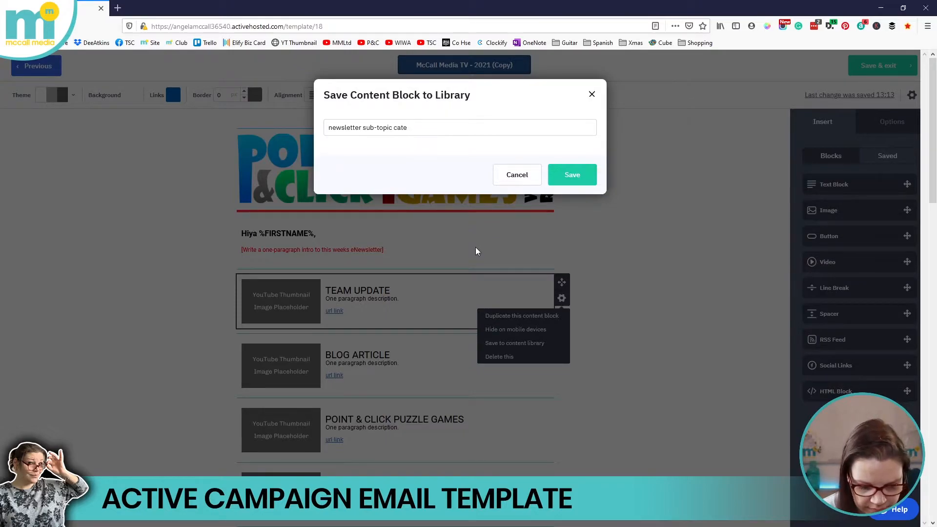
pyautogui.press('Return')
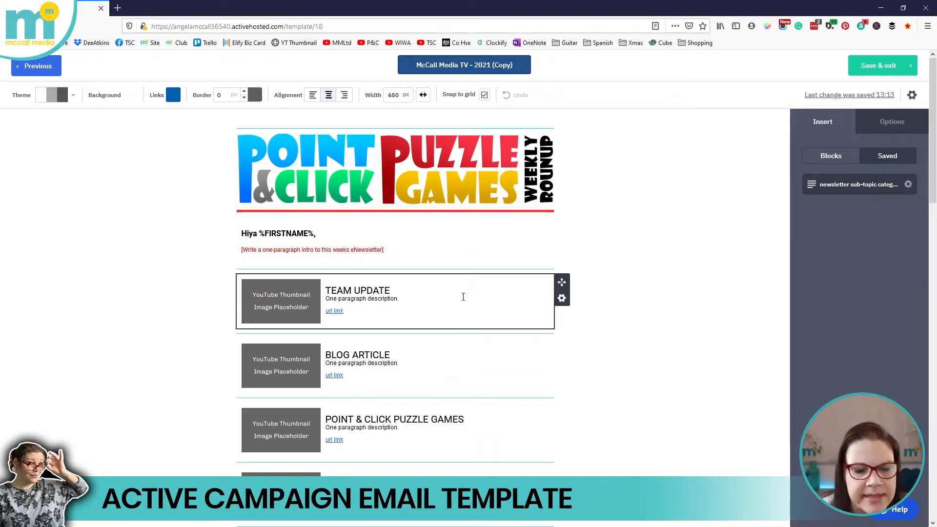
# Step: Insert an HTML block between the last divider line and the red end note, and bring up its custom HTML editor
pyautogui.scroll(-2, 481, 293)
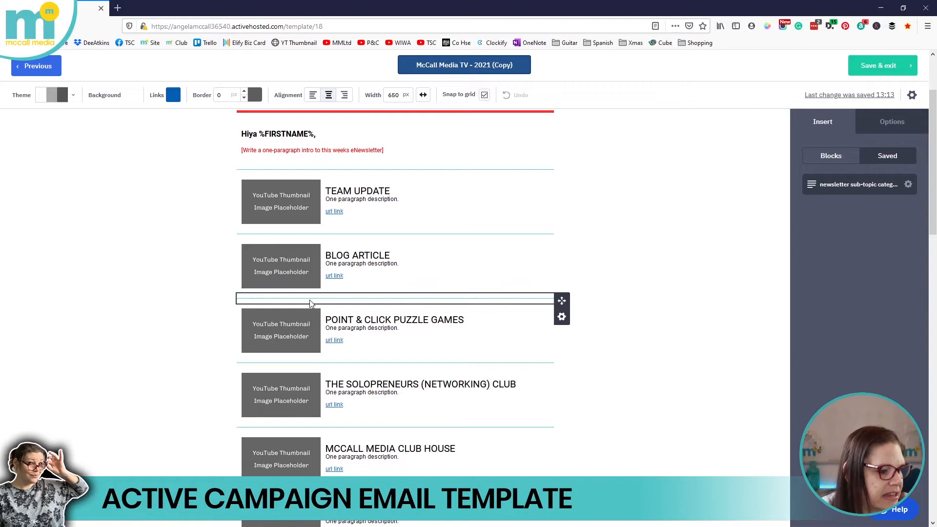
pyautogui.scroll(2, 345, 297)
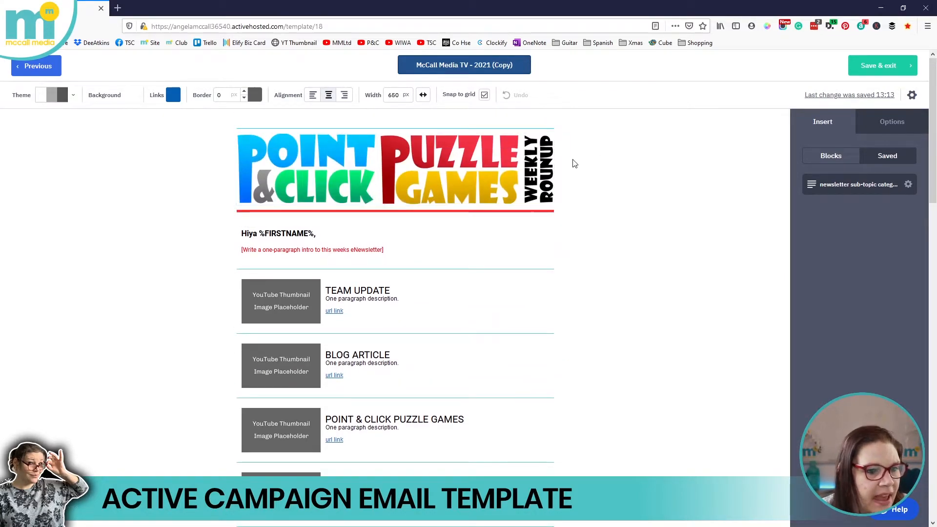
pyautogui.scroll(-8, 446, 250)
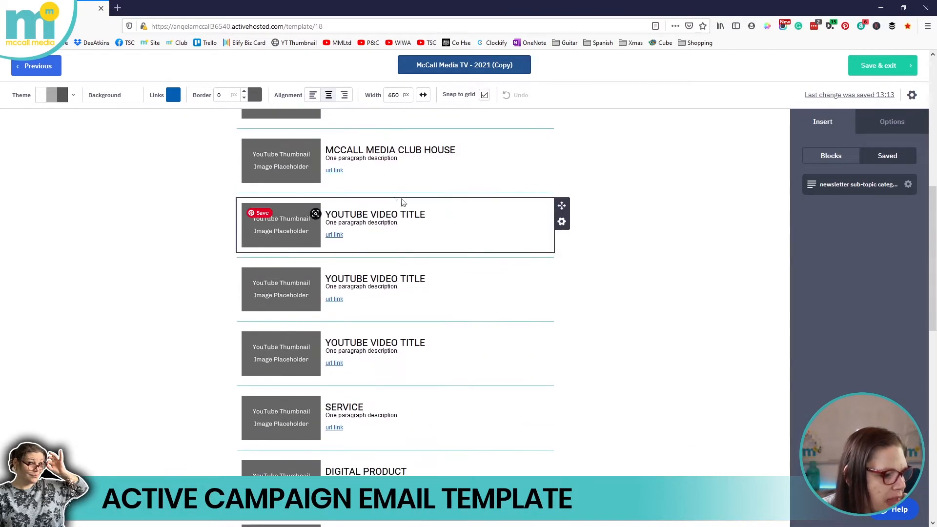
pyautogui.scroll(-9, 383, 245)
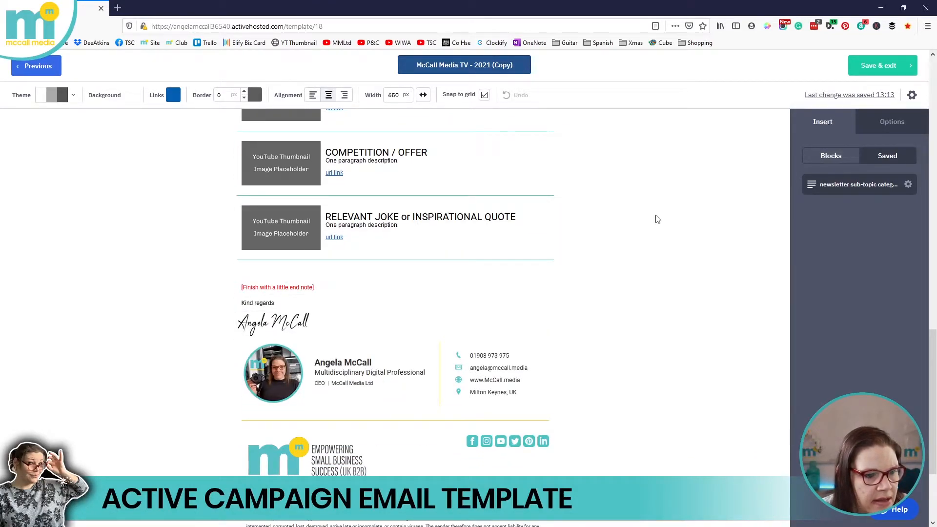
pyautogui.click(839, 161)
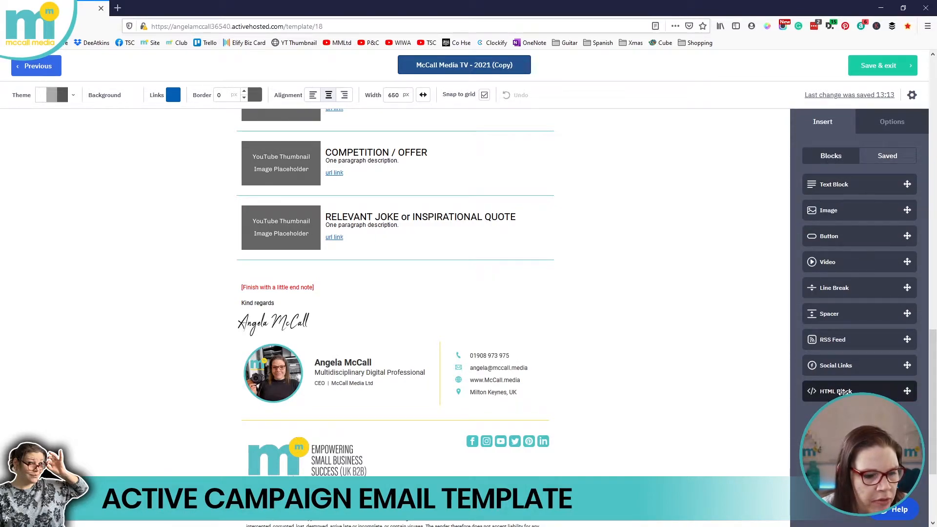
pyautogui.moveTo(827, 392); pyautogui.dragTo(348, 276)
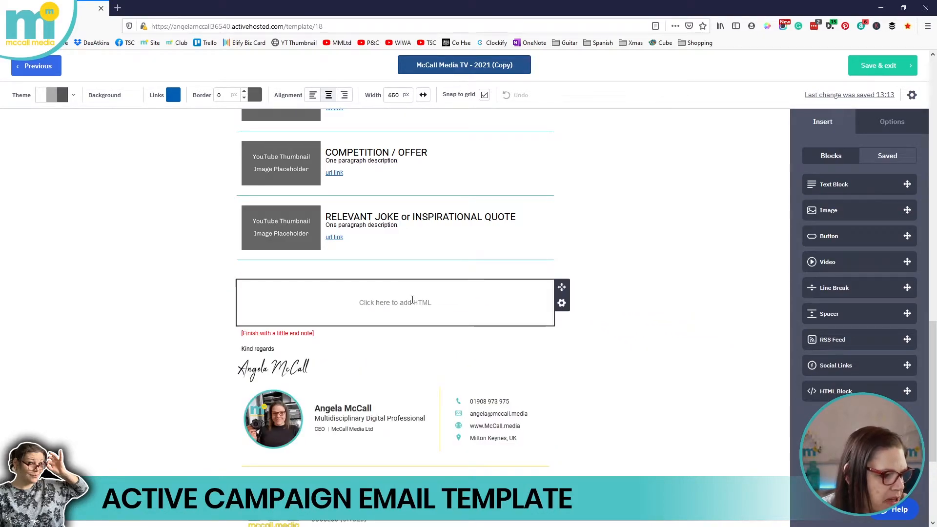
pyautogui.click(398, 300)
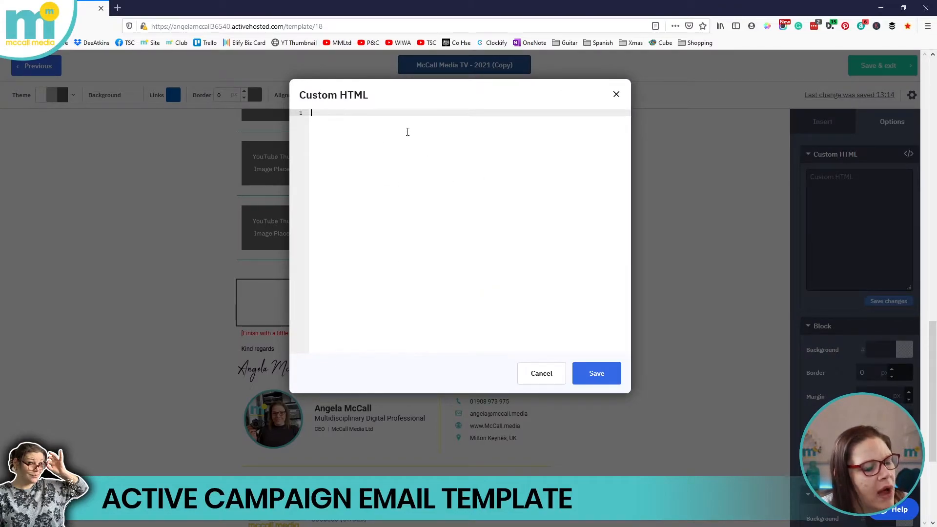
pyautogui.moveTo(334, 96); pyautogui.dragTo(370, 98)
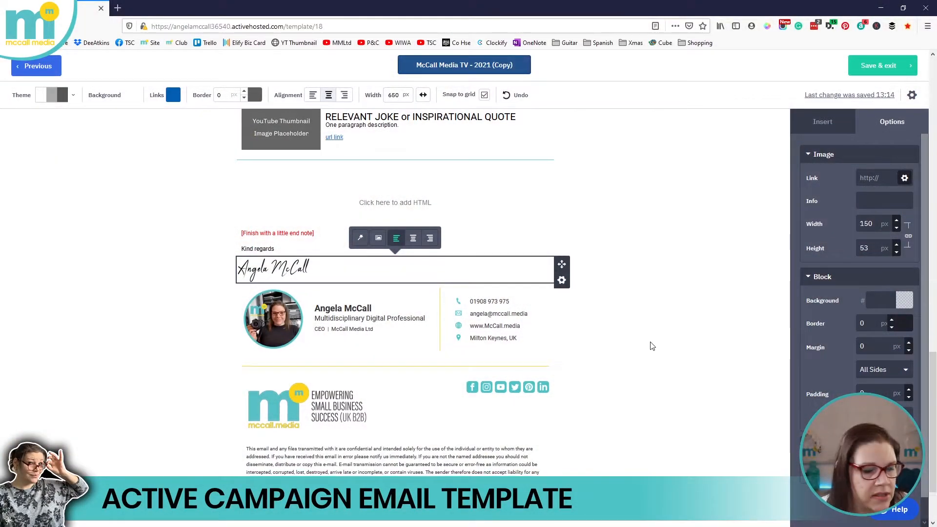
# Step: Examine the custom HTML code of the email signature block and close it without saving
pyautogui.scroll(-2, 652, 346)
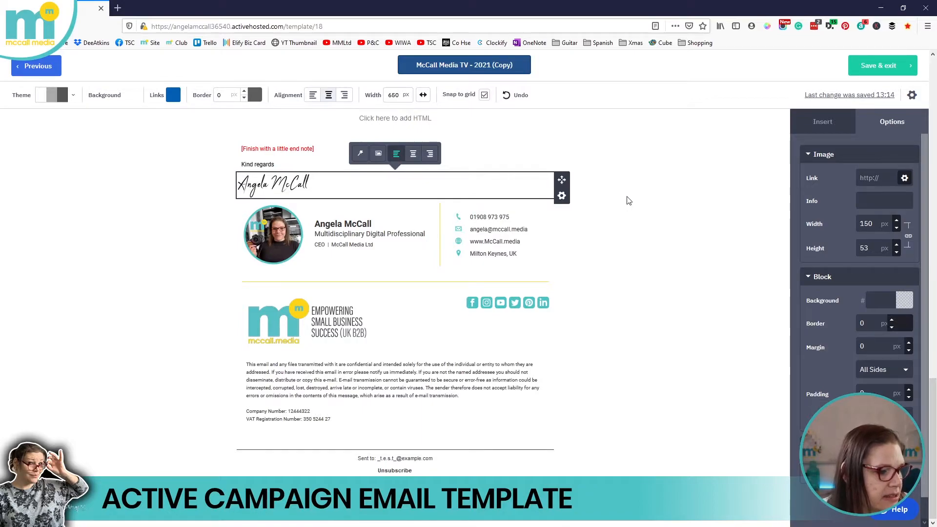
pyautogui.click(443, 232)
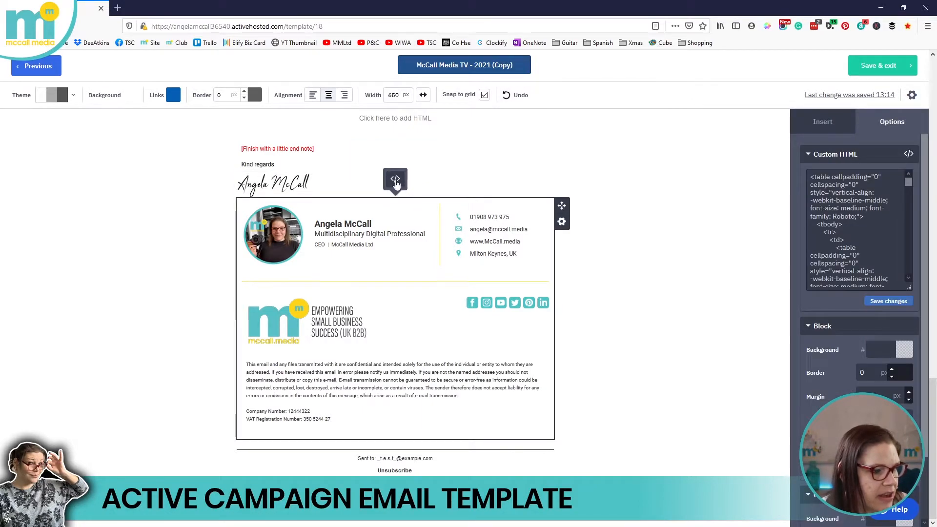
pyautogui.click(395, 180)
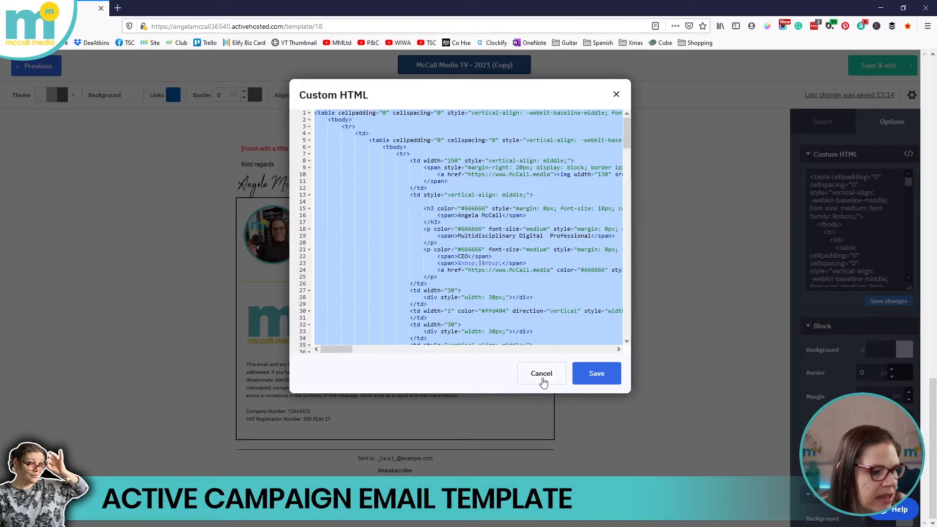
pyautogui.click(541, 373)
pyautogui.scroll(2, 654, 318)
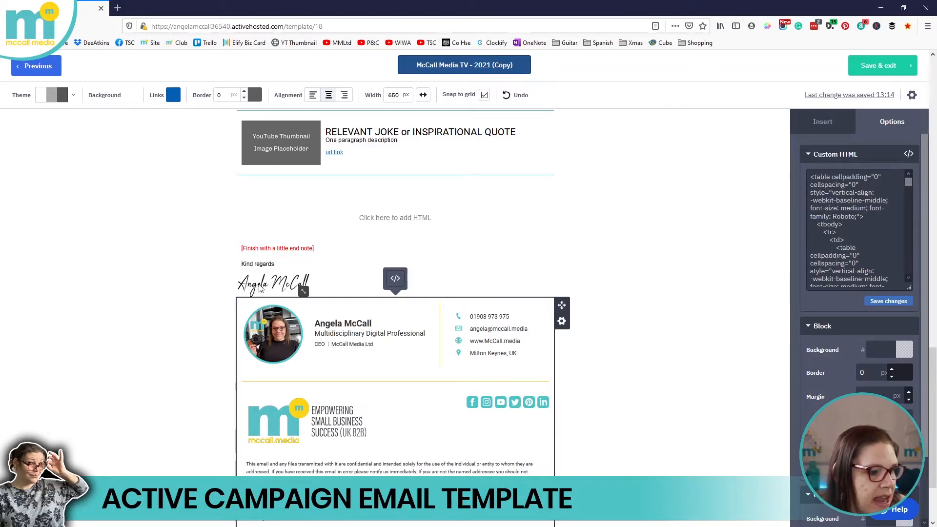
pyautogui.scroll(-3, 661, 324)
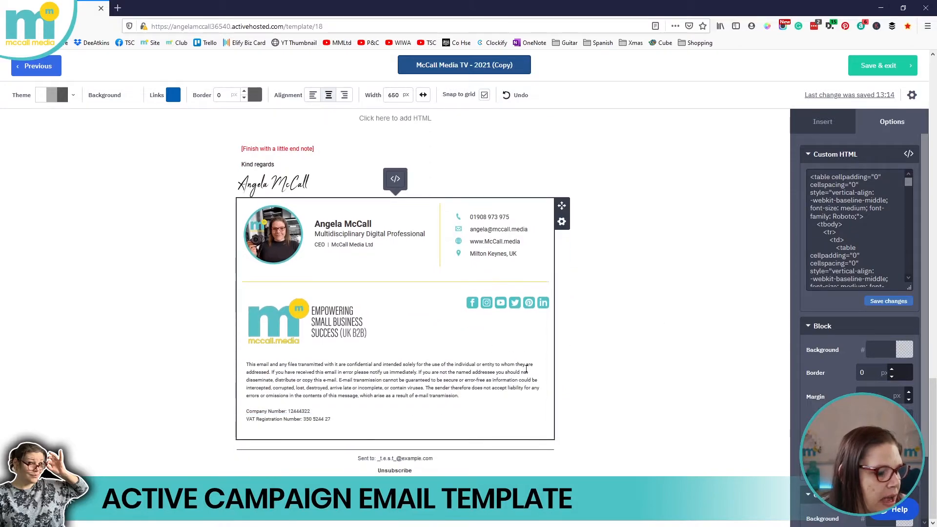
pyautogui.scroll(12, 513, 302)
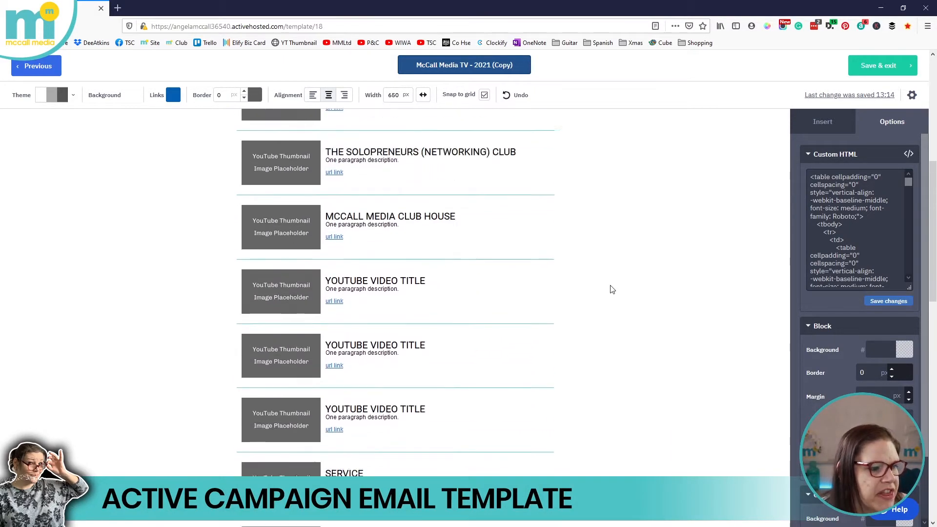
pyautogui.scroll(6, 611, 287)
pyautogui.scroll(-4, 610, 283)
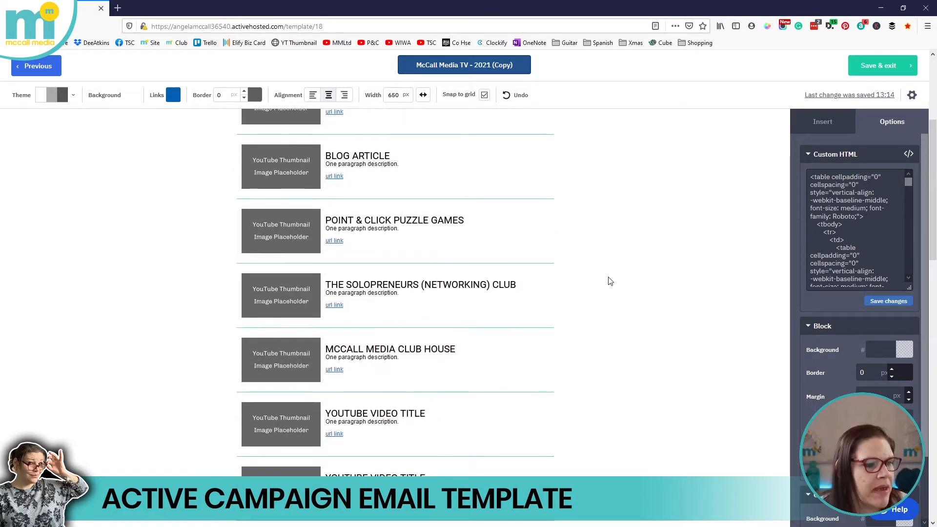
pyautogui.scroll(4, 611, 292)
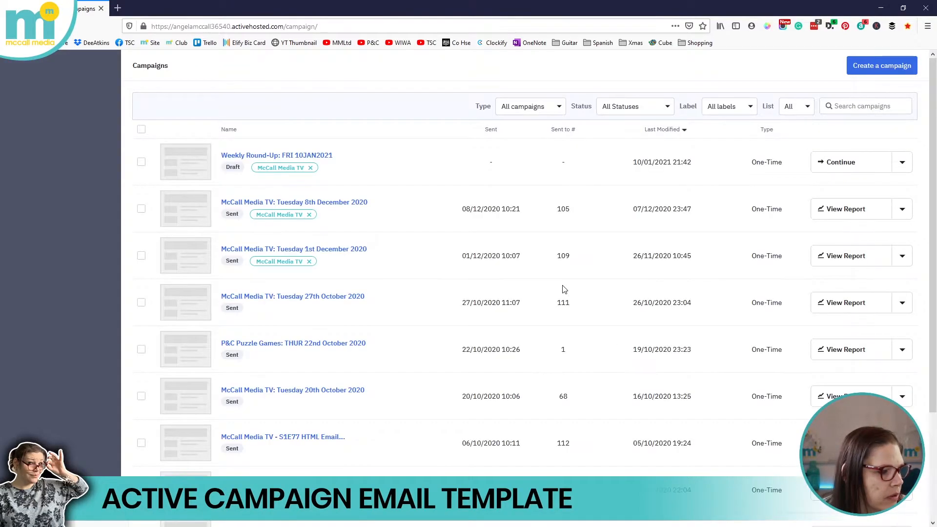
# Step: Open the campaign draft "Weekly Round-Up: FRI 10JAN2021" and bring up the link setting of the Google Business video thumbnail
pyautogui.click(255, 156)
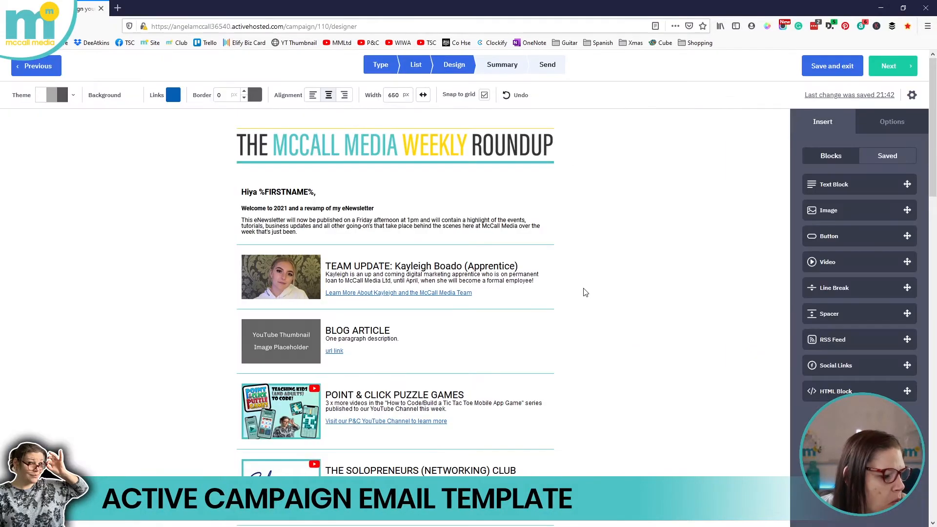
pyautogui.scroll(-4, 505, 310)
pyautogui.scroll(-5, 505, 311)
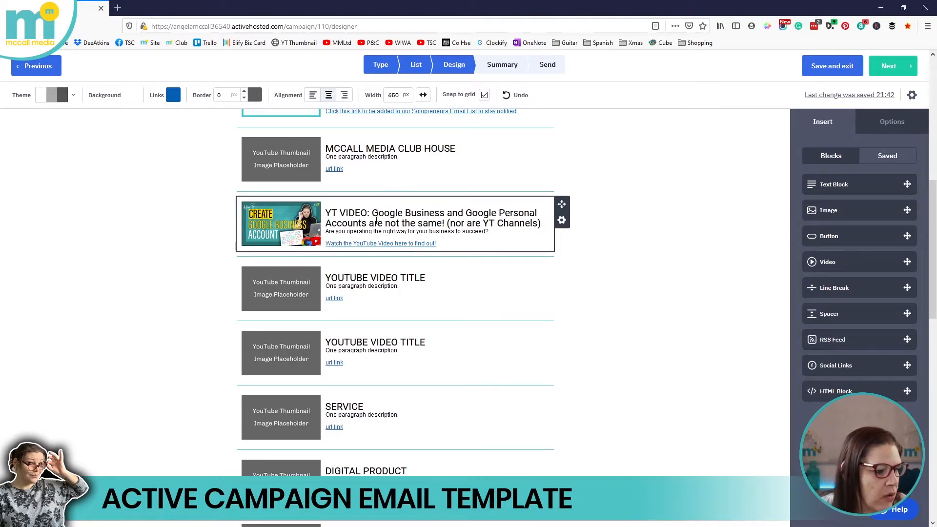
pyautogui.click(286, 220)
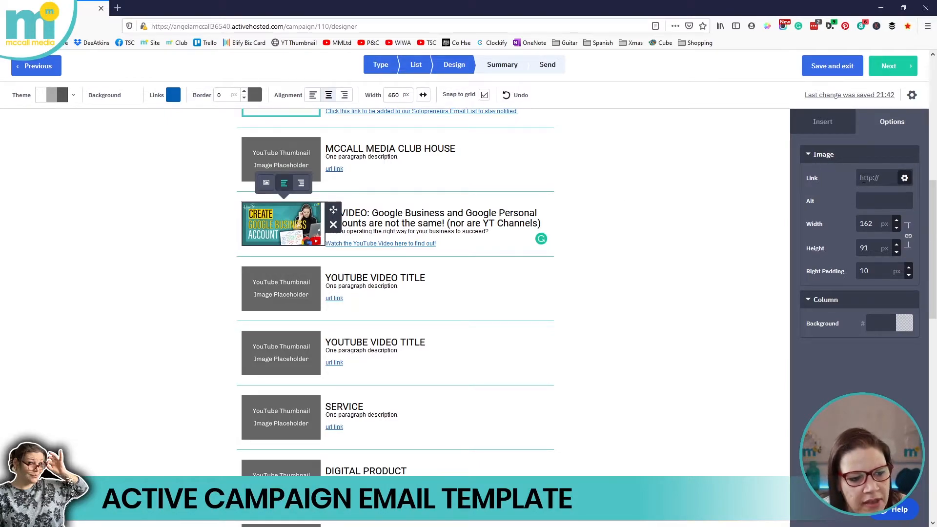
pyautogui.click(861, 178)
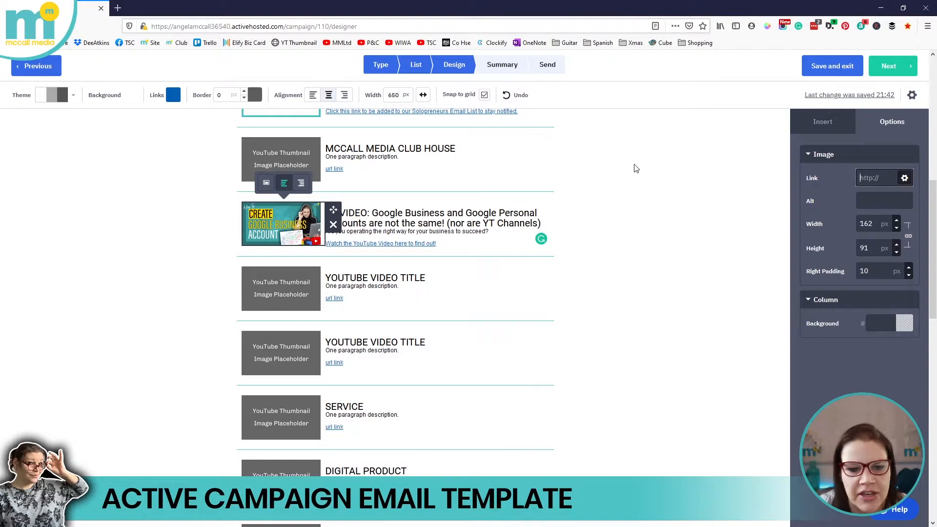
# Step: Open the link settings of "Watch the YouTube Video here to find out!" and examine its URL, contact action and list options
pyautogui.click(869, 197)
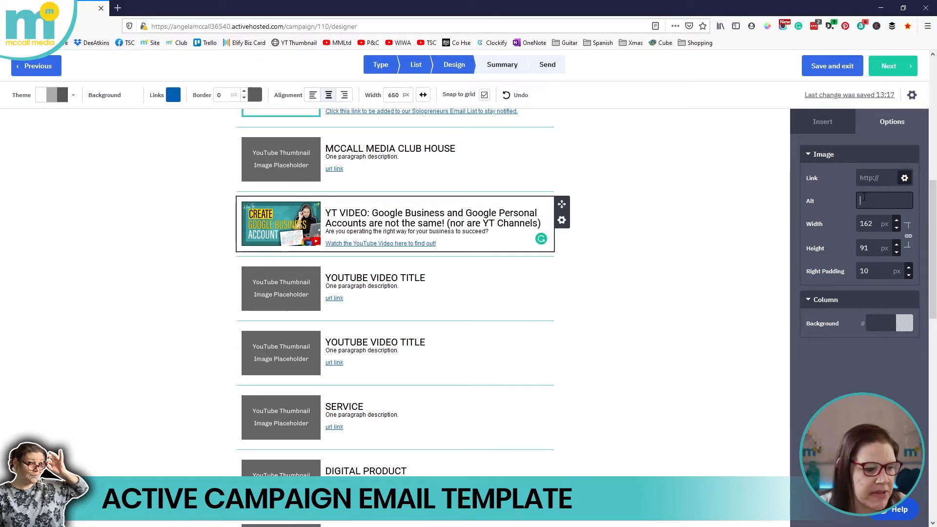
pyautogui.moveTo(436, 244); pyautogui.dragTo(335, 243)
pyautogui.click(327, 243)
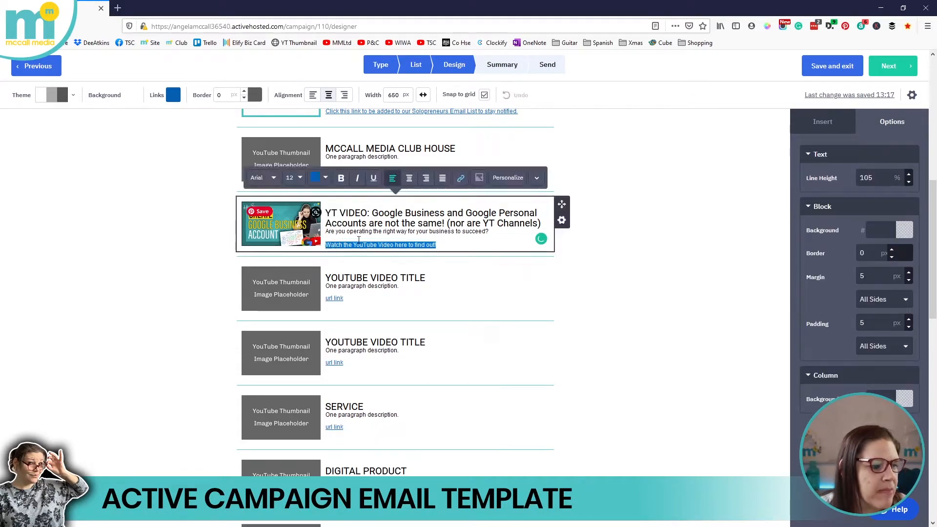
pyautogui.moveTo(436, 244); pyautogui.dragTo(325, 244)
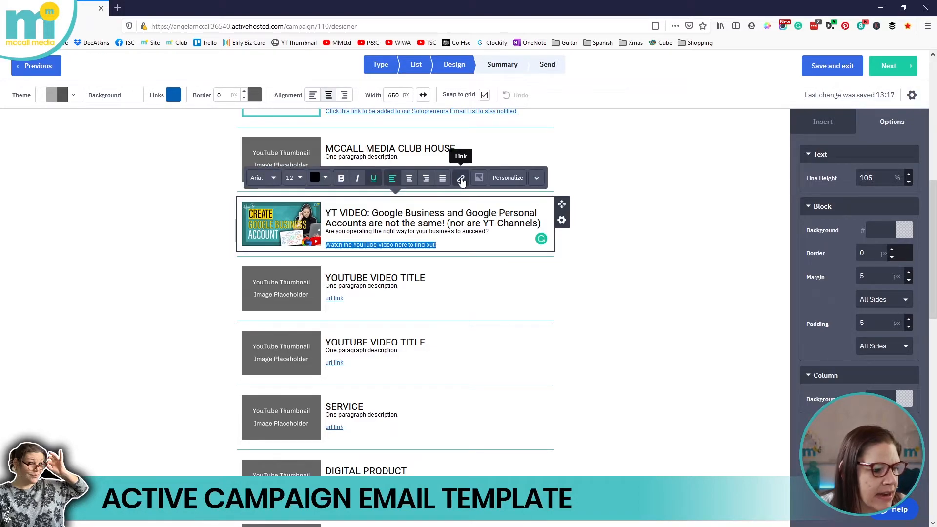
pyautogui.click(461, 179)
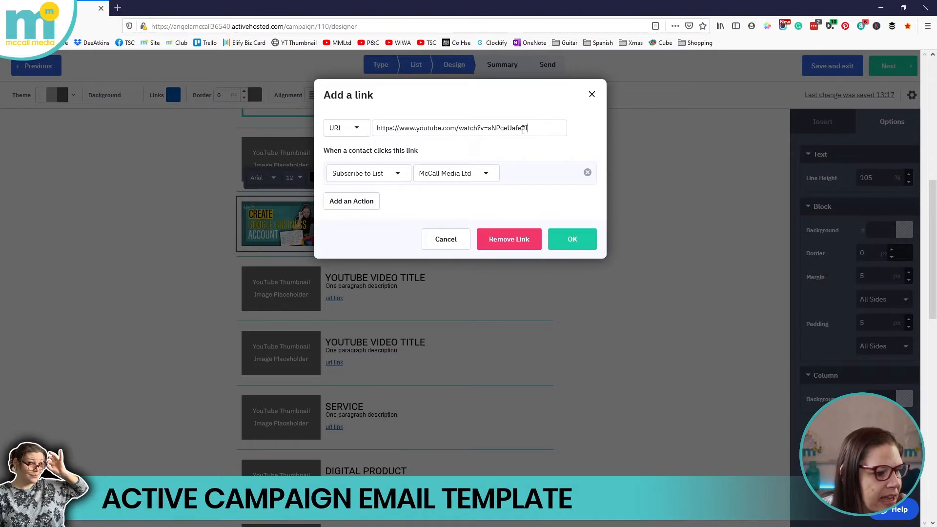
pyautogui.moveTo(537, 128); pyautogui.dragTo(374, 128)
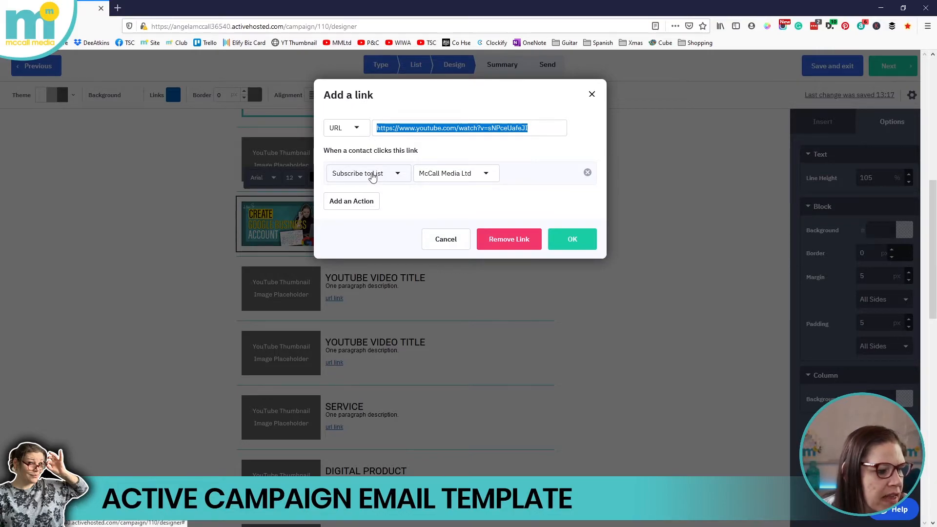
pyautogui.click(372, 176)
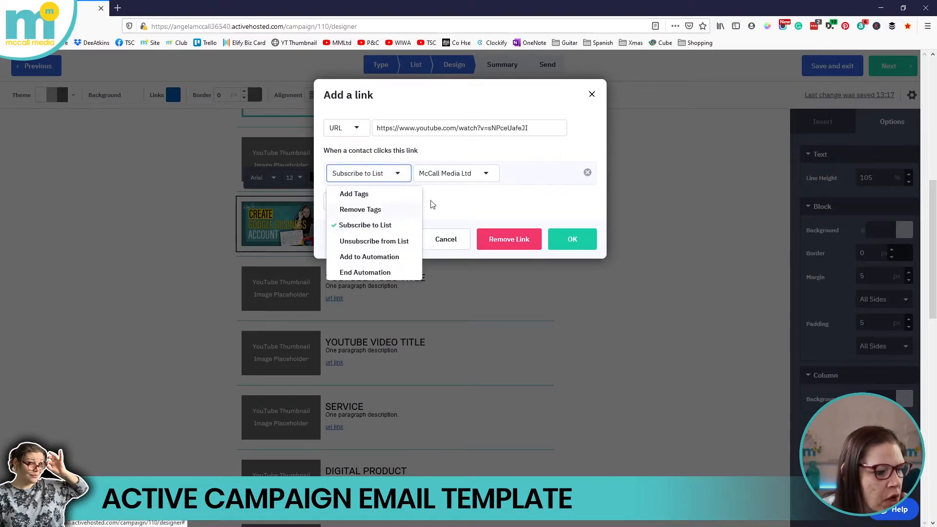
pyautogui.click(448, 180)
pyautogui.click(449, 193)
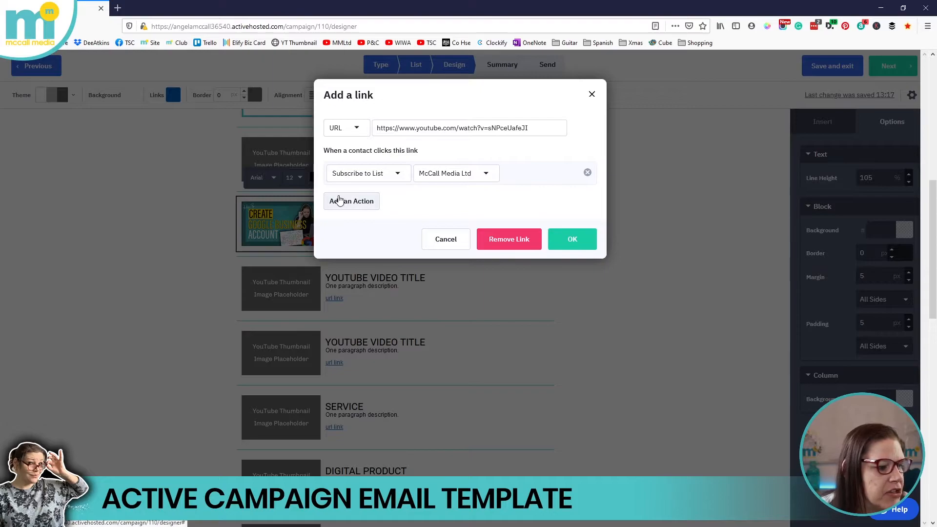
# Step: Try a second Subscribe to List action for McCall Media Ltd on the video link, remove it, and confirm the link
pyautogui.click(339, 200)
pyautogui.click(405, 204)
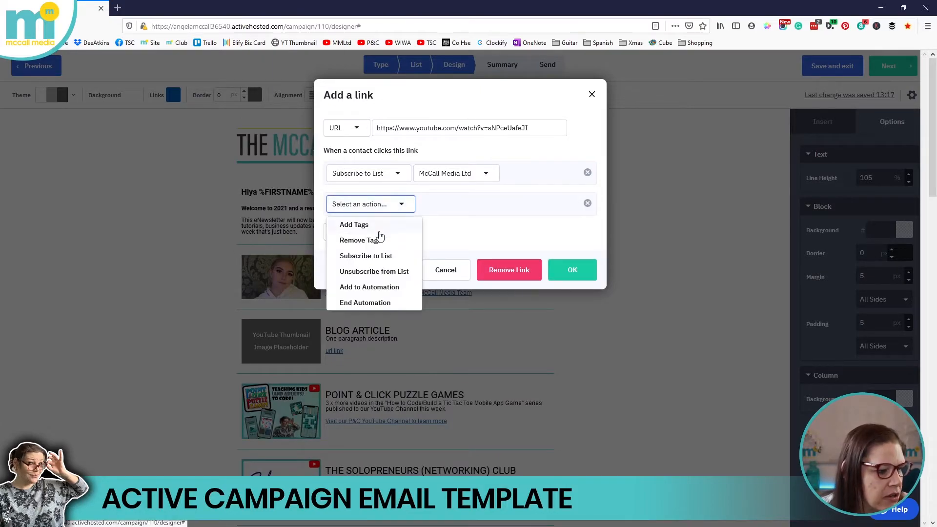
pyautogui.click(379, 259)
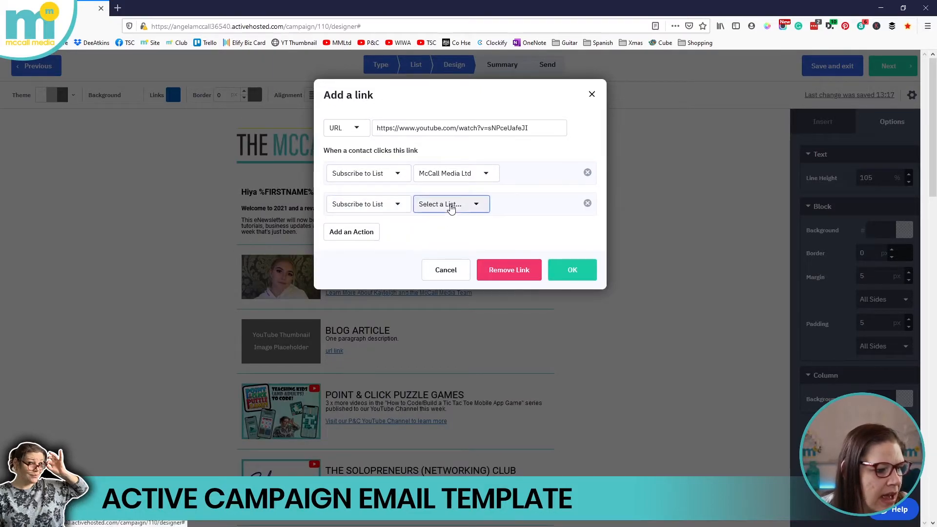
pyautogui.click(449, 209)
pyautogui.click(449, 225)
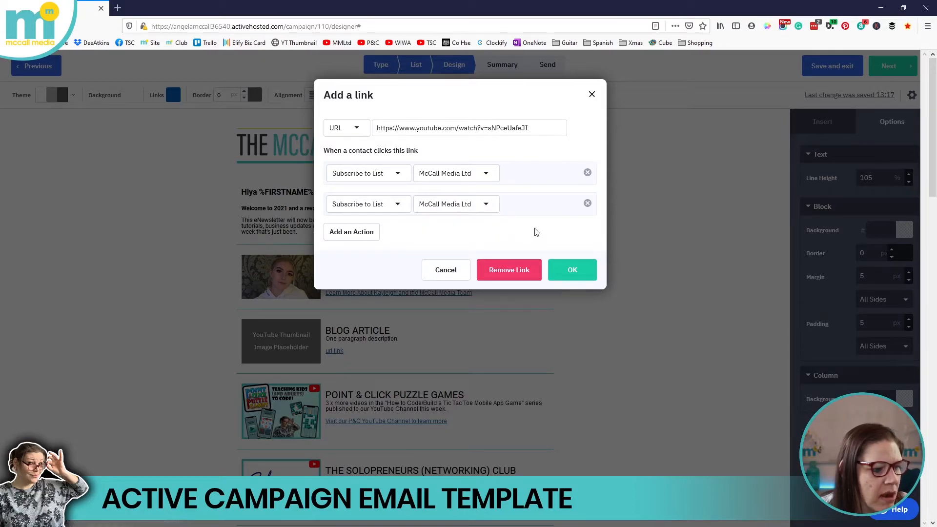
pyautogui.click(587, 204)
pyautogui.click(568, 240)
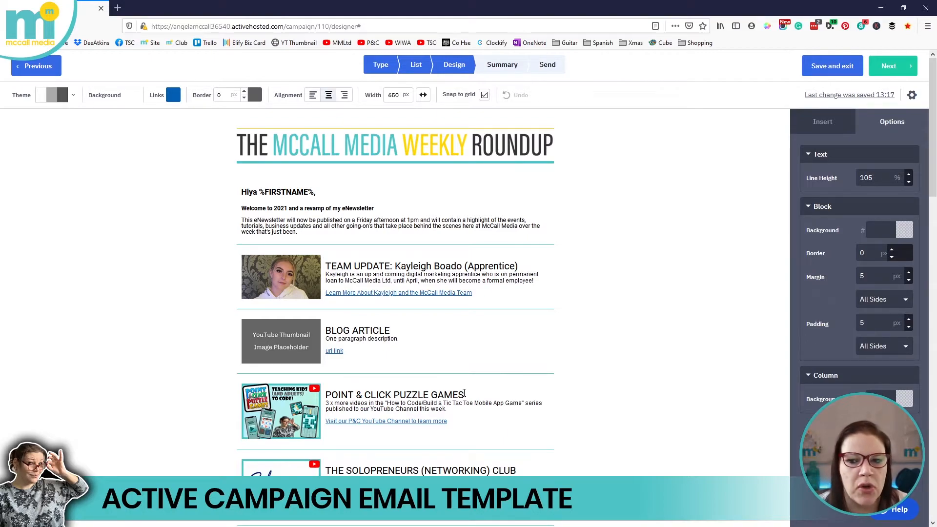
# Step: Examine the link settings of "Visit our P&C YouTube Channel to learn more", including its Subscribe to List action, and confirm them
pyautogui.scroll(-2, 464, 393)
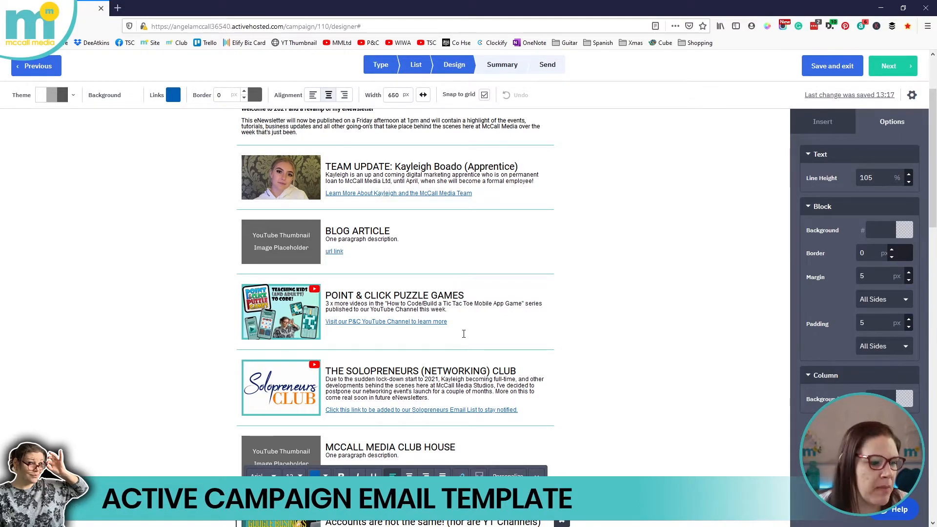
pyautogui.moveTo(448, 322); pyautogui.dragTo(325, 322)
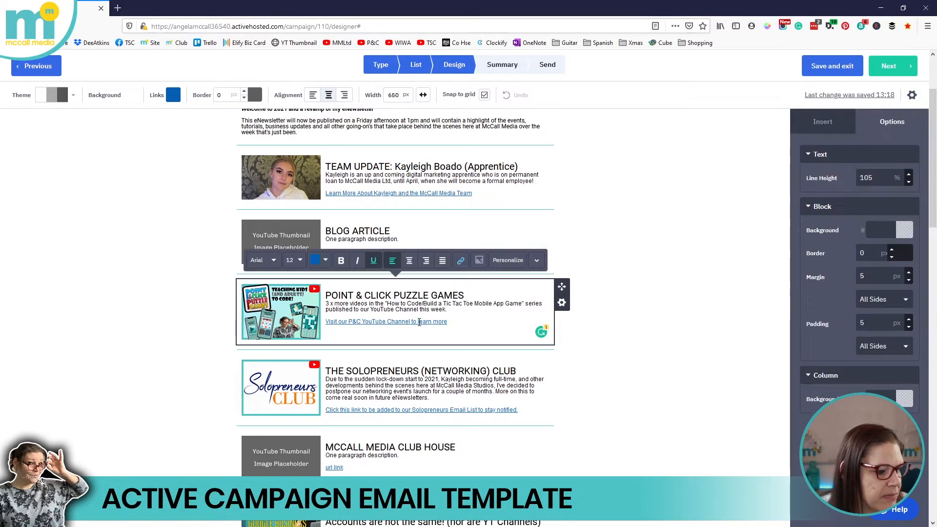
pyautogui.click(459, 261)
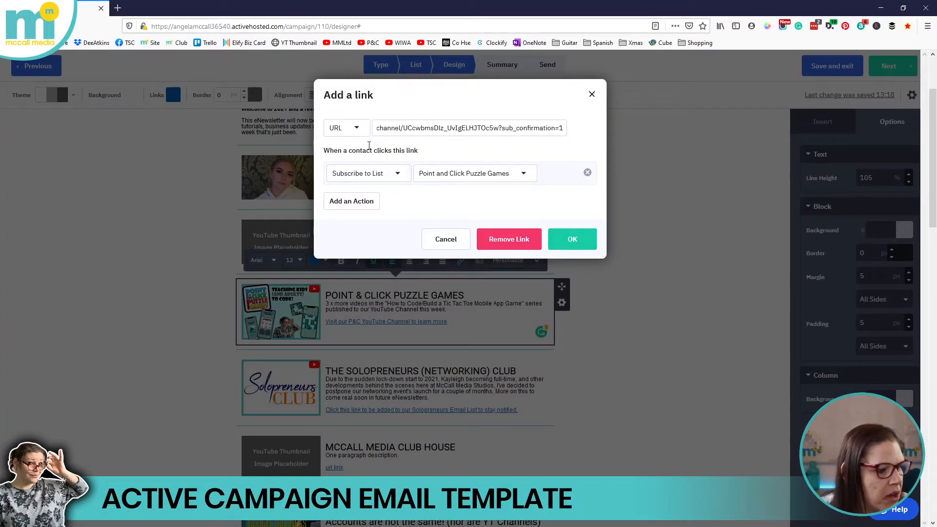
pyautogui.click(356, 175)
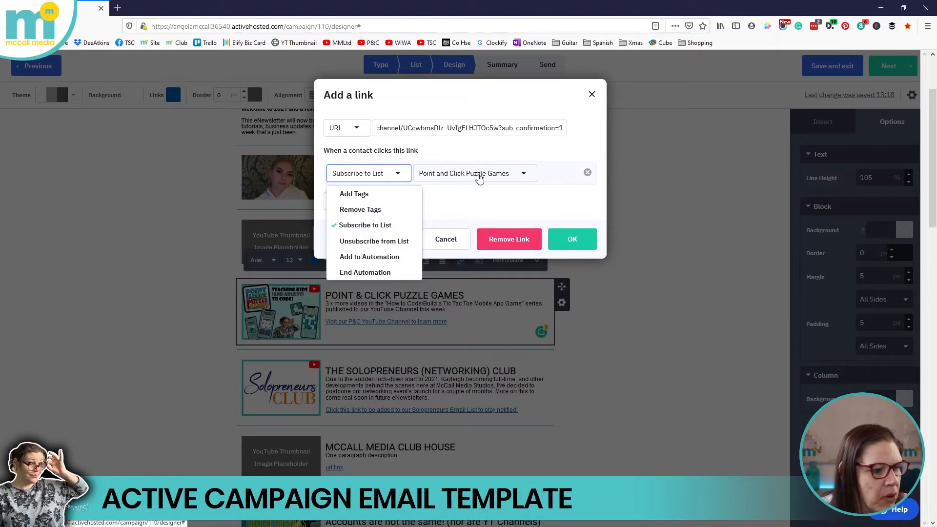
pyautogui.click(508, 198)
pyautogui.click(572, 239)
pyautogui.scroll(3, 537, 273)
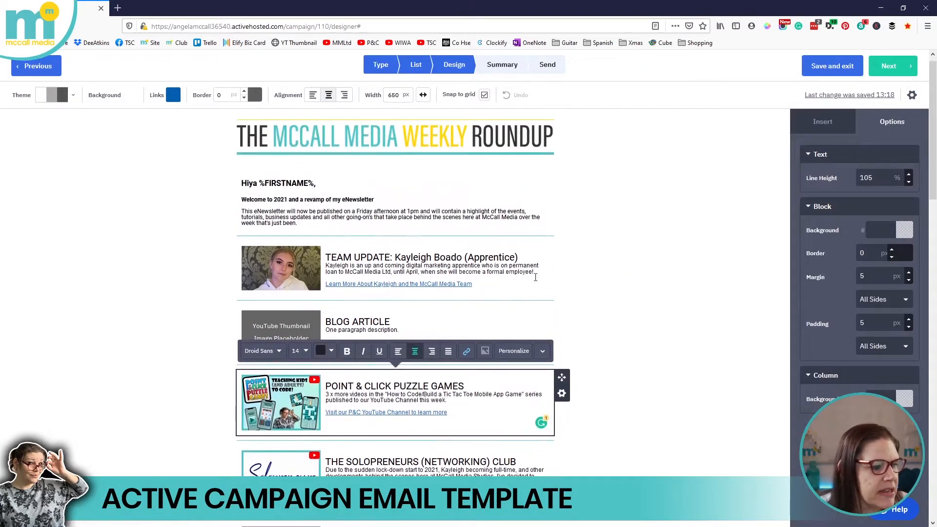
pyautogui.scroll(-3, 550, 361)
pyautogui.scroll(-2, 550, 361)
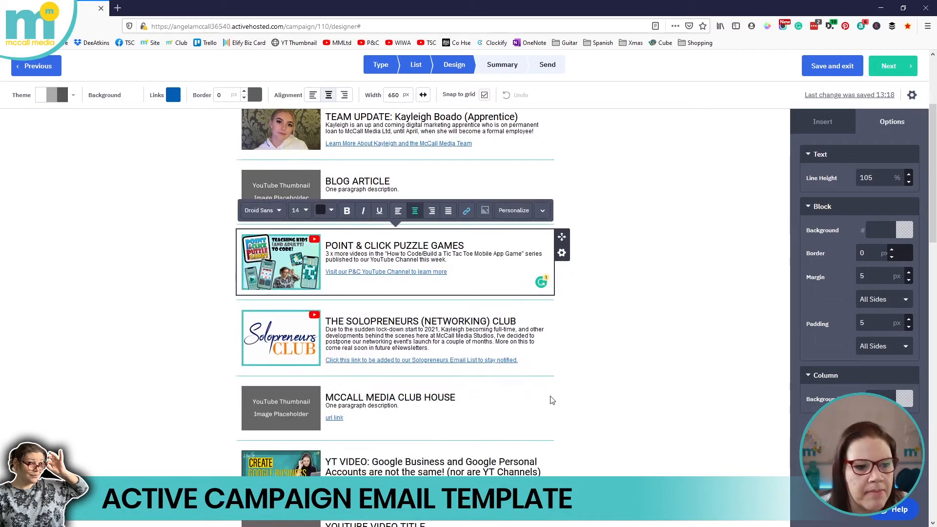
pyautogui.scroll(4, 552, 400)
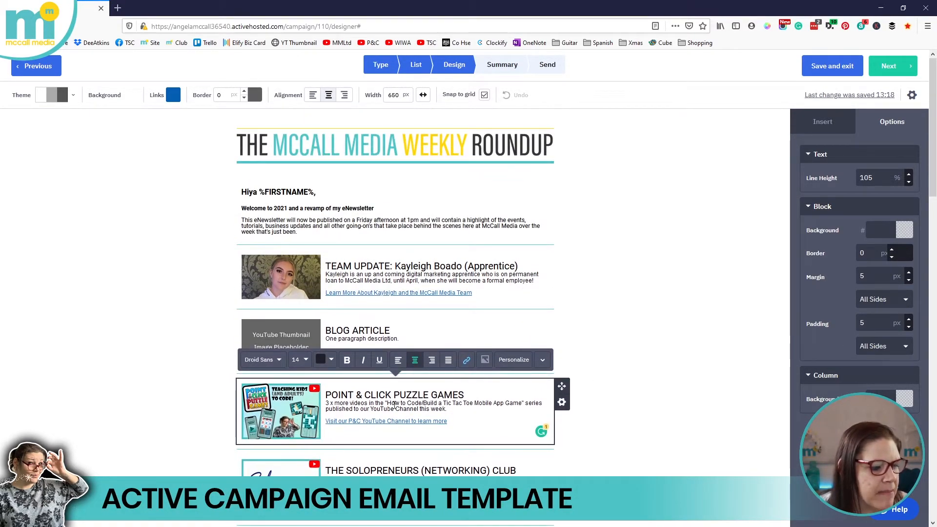
pyautogui.scroll(-3, 411, 384)
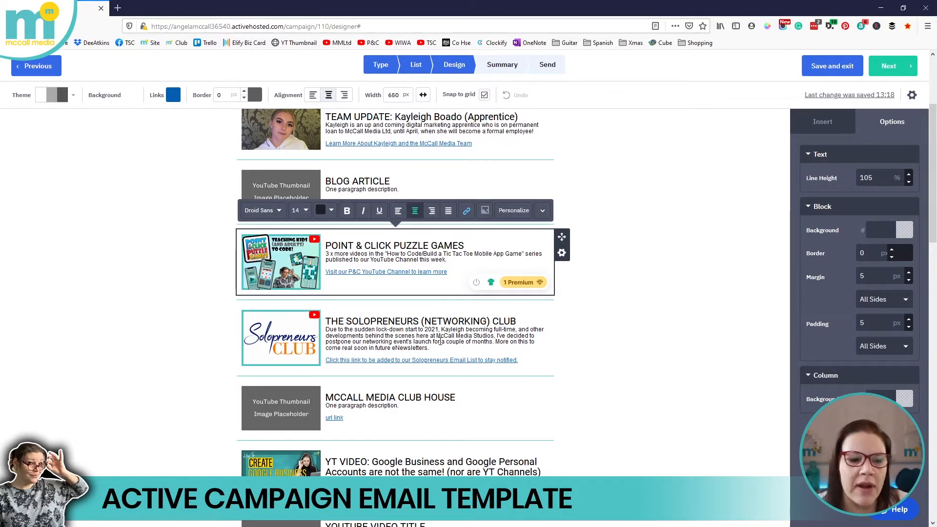
pyautogui.scroll(3, 643, 366)
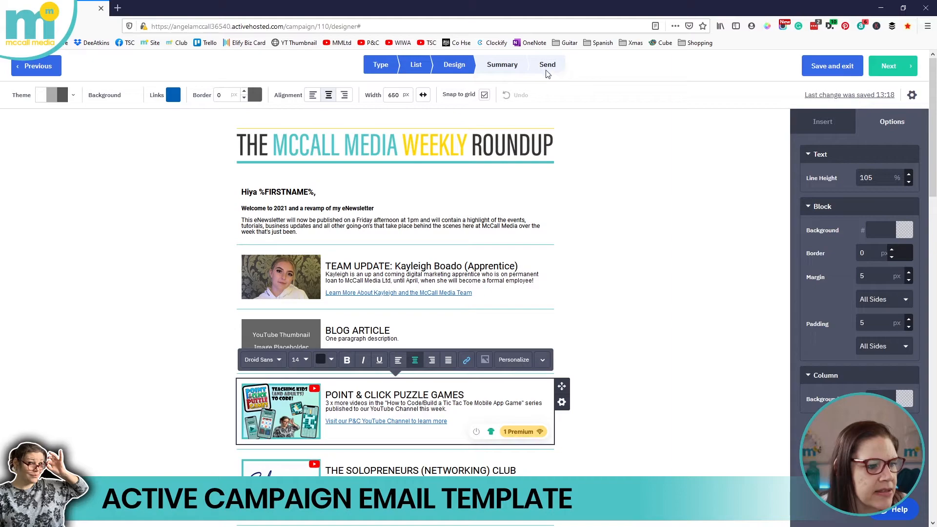
# Step: Open the campaign's email settings and correct the preheader text to "[Weekly RoundUp] Friday 15th January 2021"
pyautogui.click(912, 95)
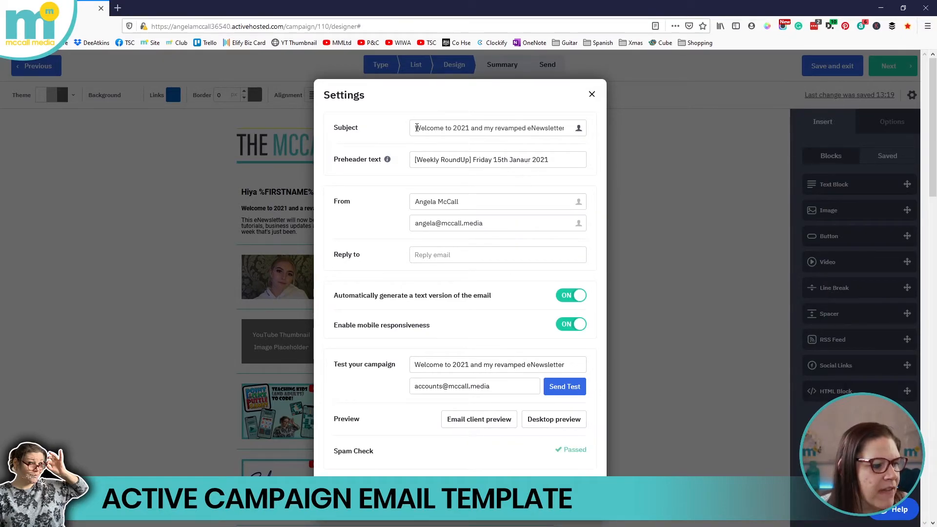
pyautogui.moveTo(416, 128); pyautogui.dragTo(566, 128)
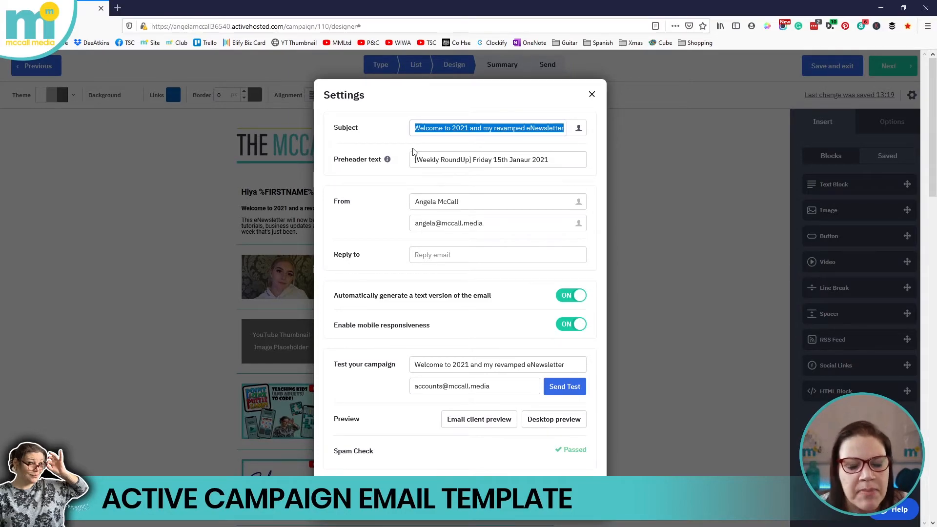
pyautogui.click(457, 164)
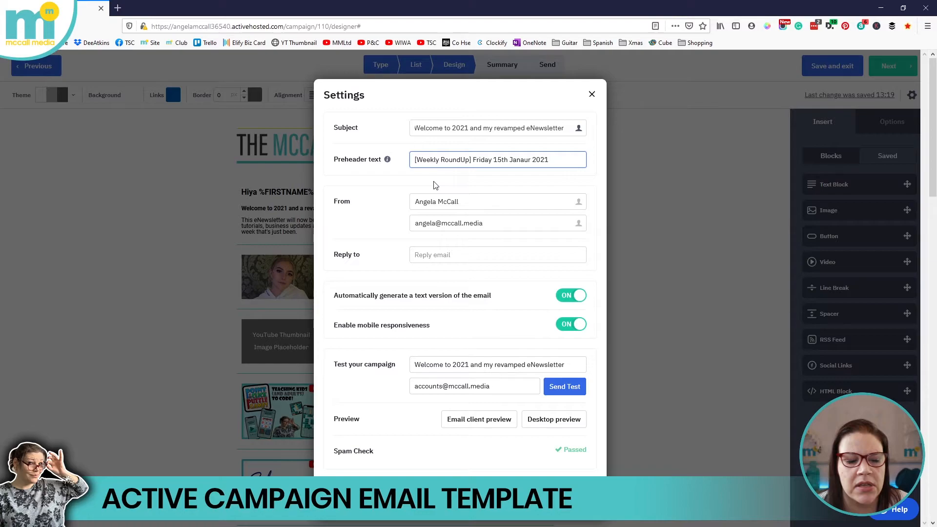
pyautogui.doubleClick(482, 159)
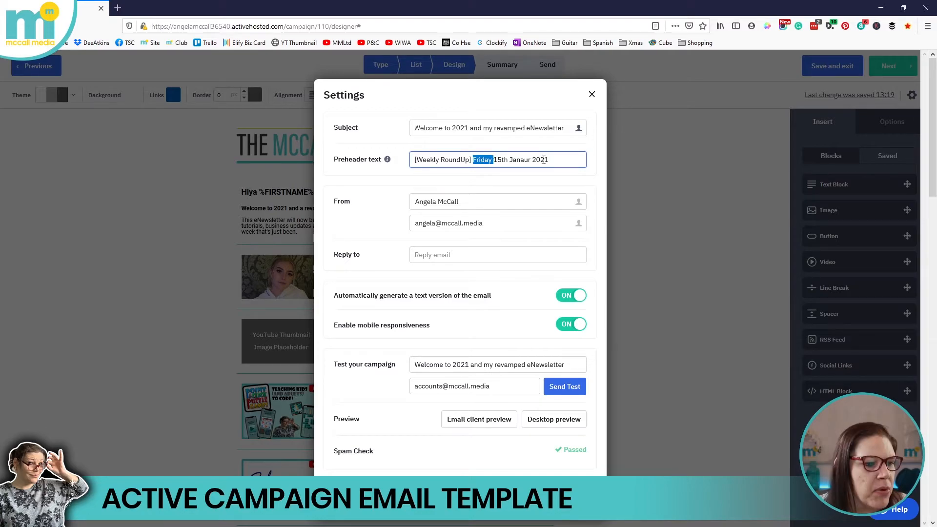
pyautogui.click(549, 160)
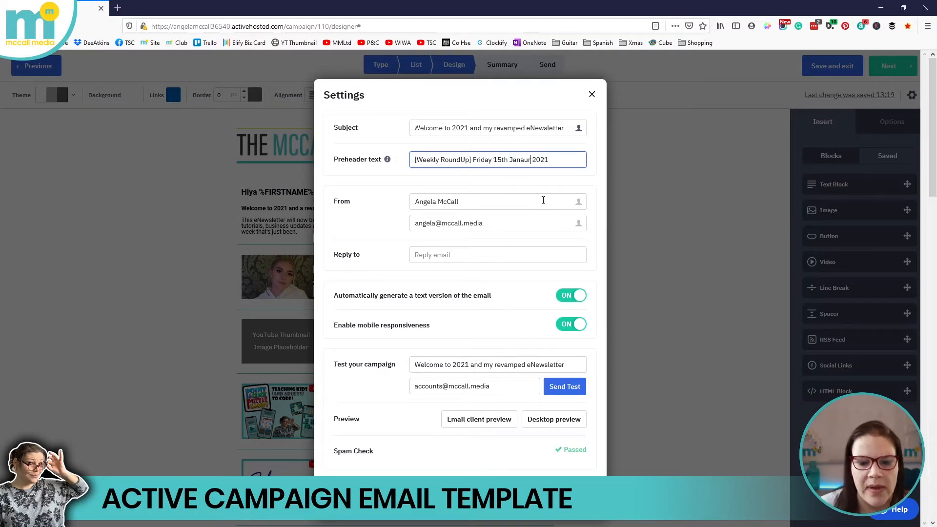
pyautogui.press('BackSpace')
pyautogui.press('BackSpace')
pyautogui.press('BackSpace')
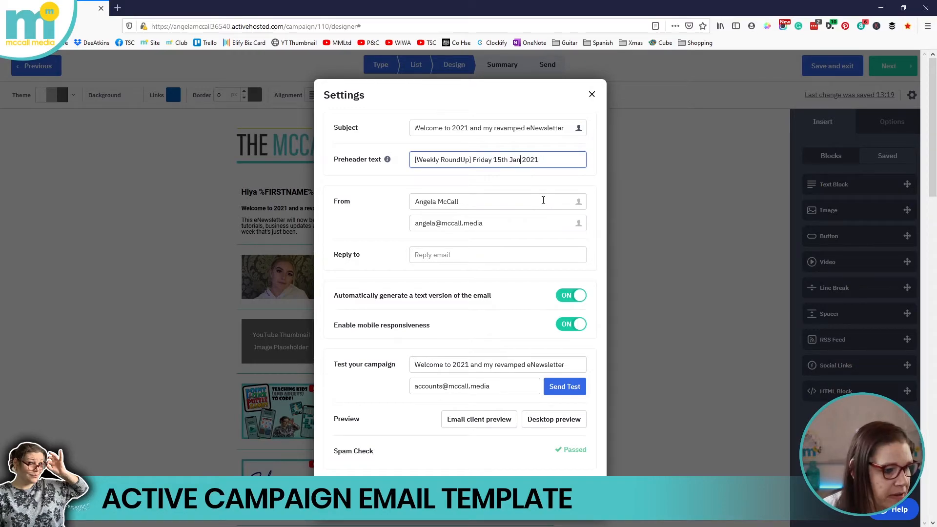
pyautogui.write('uary')
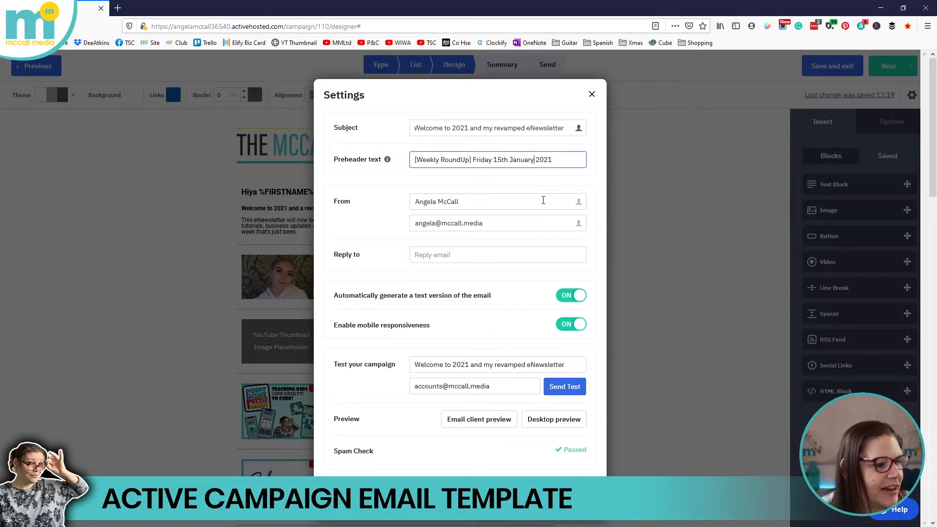
# Step: Check the sender name and the remaining email settings down to the spam check, and close the settings
pyautogui.tripleClick(470, 201)
pyautogui.scroll(-2, 437, 309)
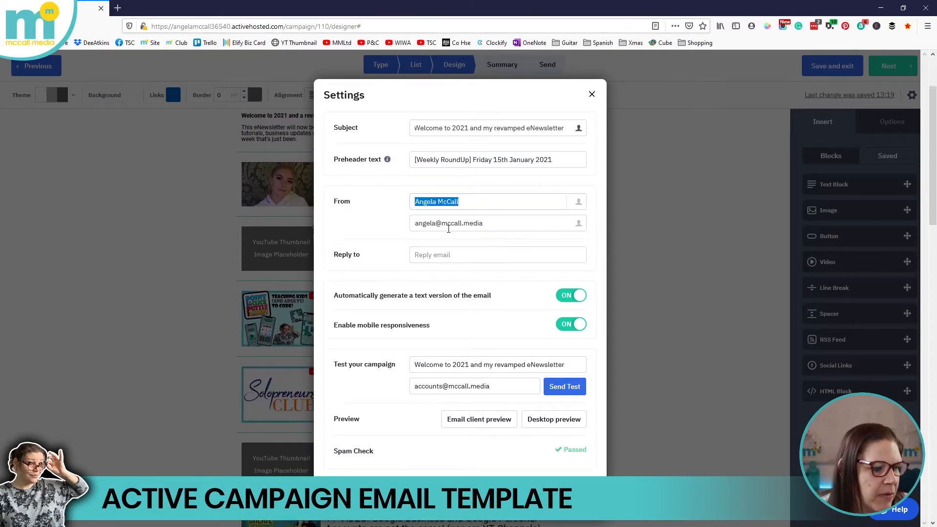
pyautogui.scroll(-2, 498, 300)
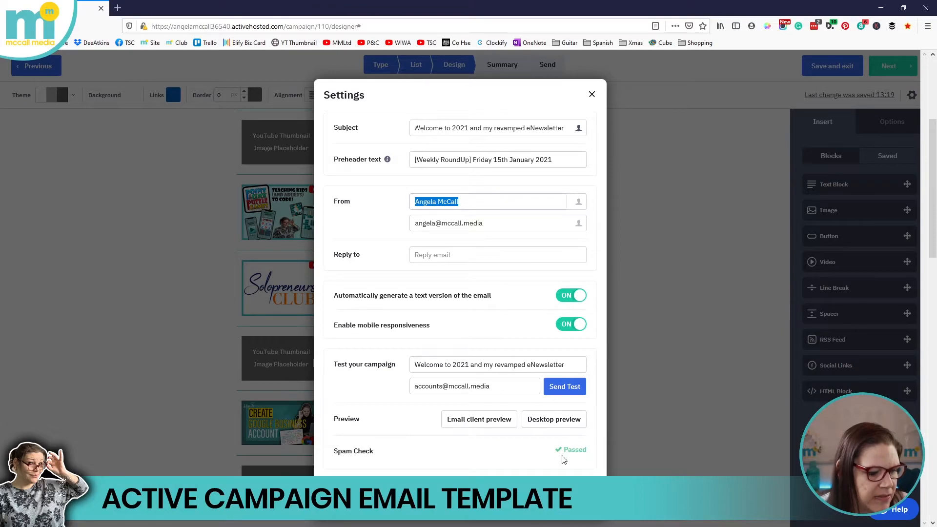
pyautogui.click(574, 495)
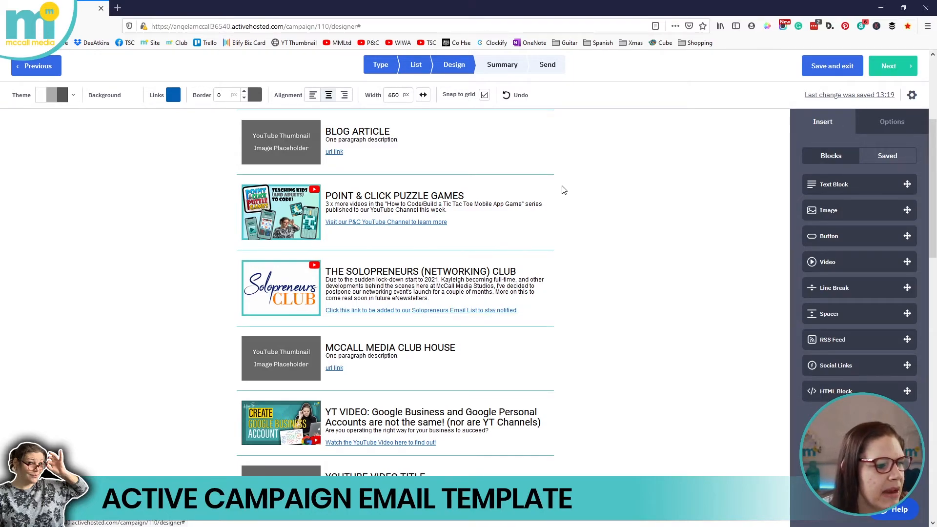
# Step: Review the campaign summary, including the recipient list selection, tracking options and schedule
pyautogui.scroll(4, 631, 222)
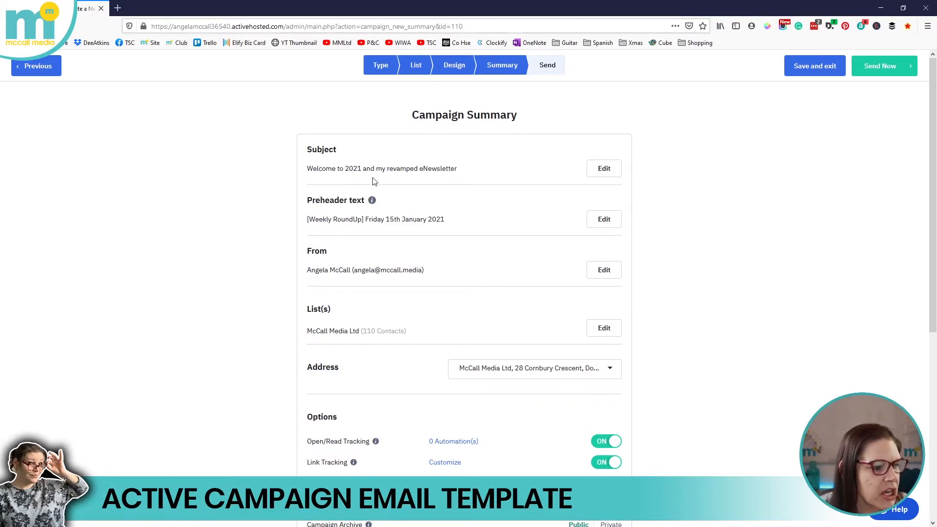
pyautogui.scroll(-2, 398, 256)
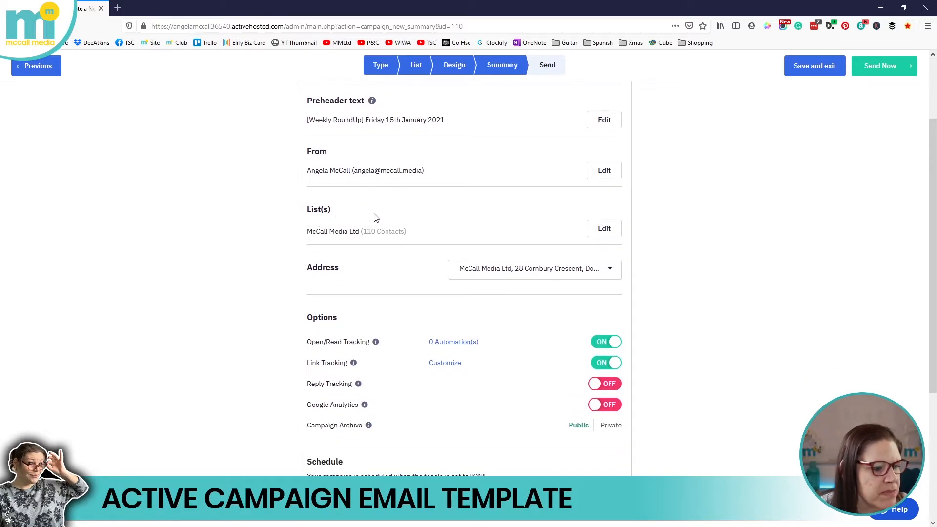
pyautogui.click(604, 230)
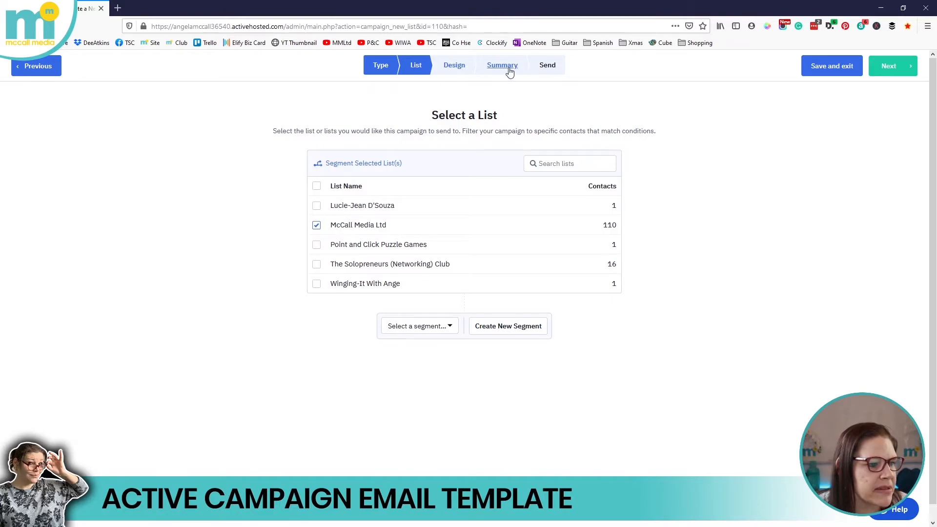
pyautogui.click(888, 68)
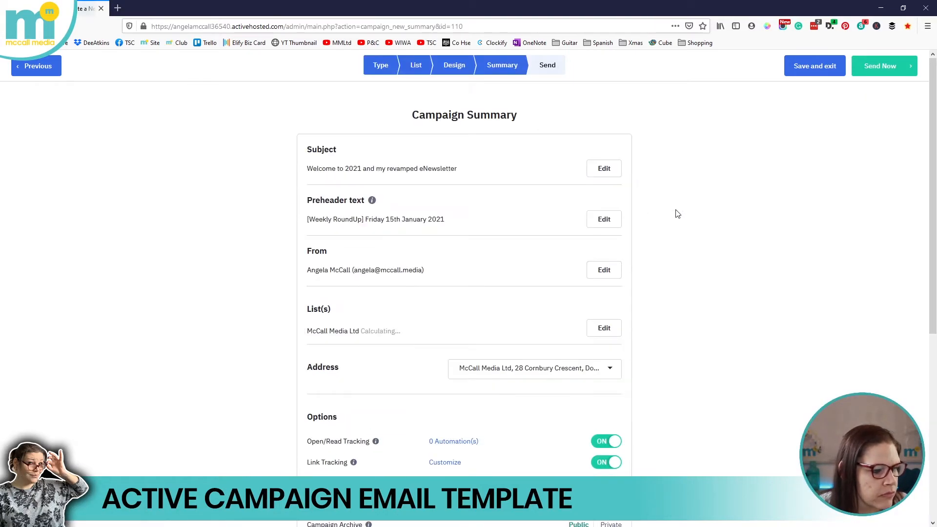
pyautogui.scroll(-5, 676, 213)
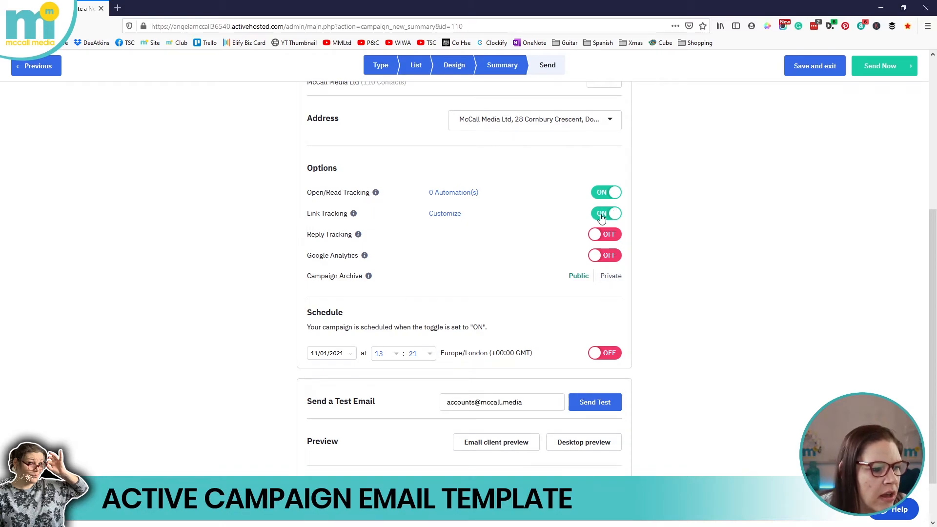
# Step: Turn on reply tracking and Google Analytics for the campaign, accepting the ReplyTo change and the analytics name "Weekly Round-Up: FRI 10JAN2021"
pyautogui.click(599, 235)
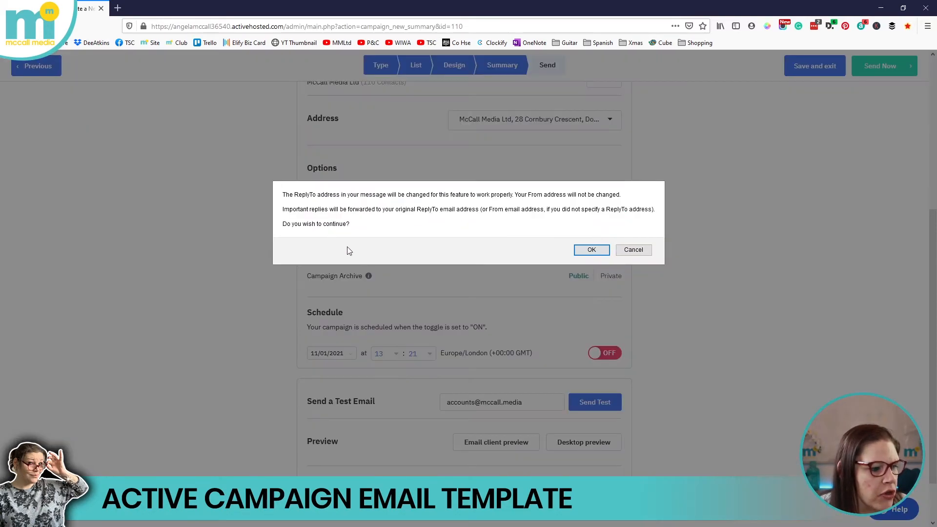
pyautogui.click(592, 249)
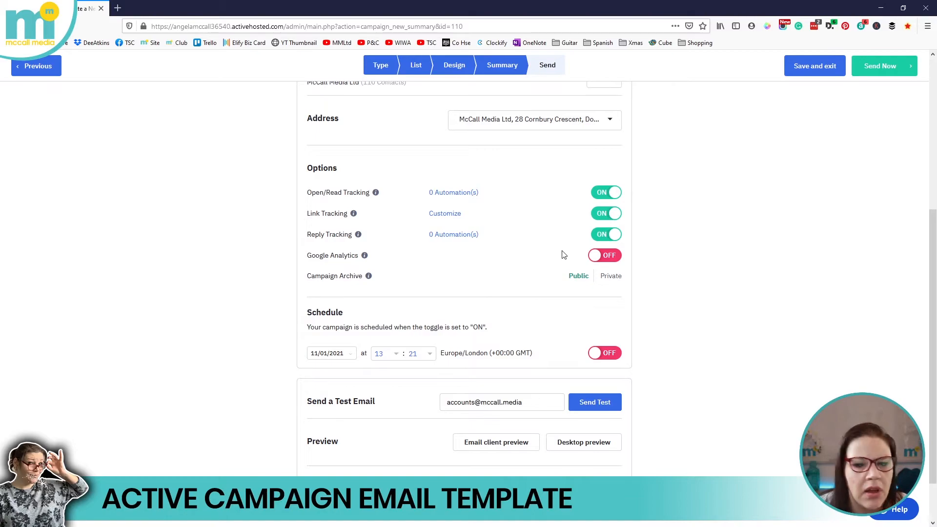
pyautogui.scroll(5, 561, 255)
pyautogui.scroll(-2, 508, 268)
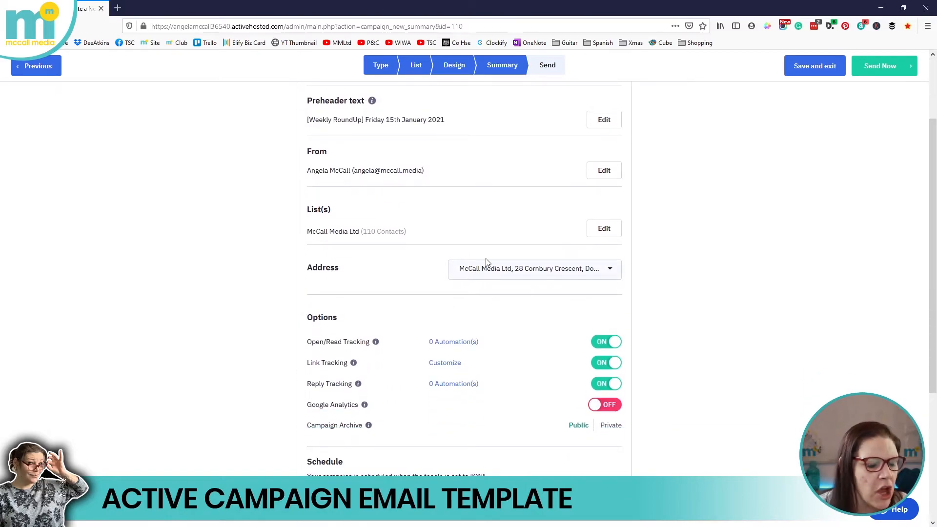
pyautogui.scroll(-4, 658, 226)
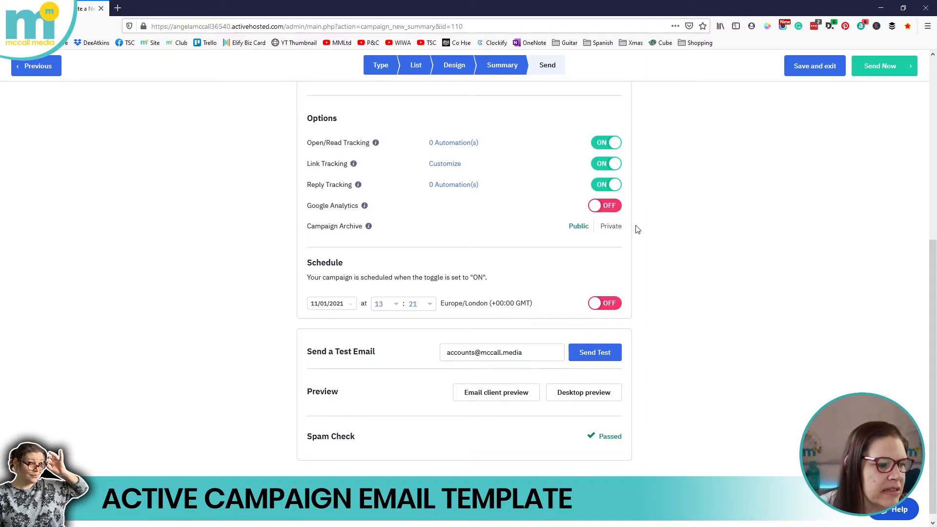
pyautogui.click(599, 207)
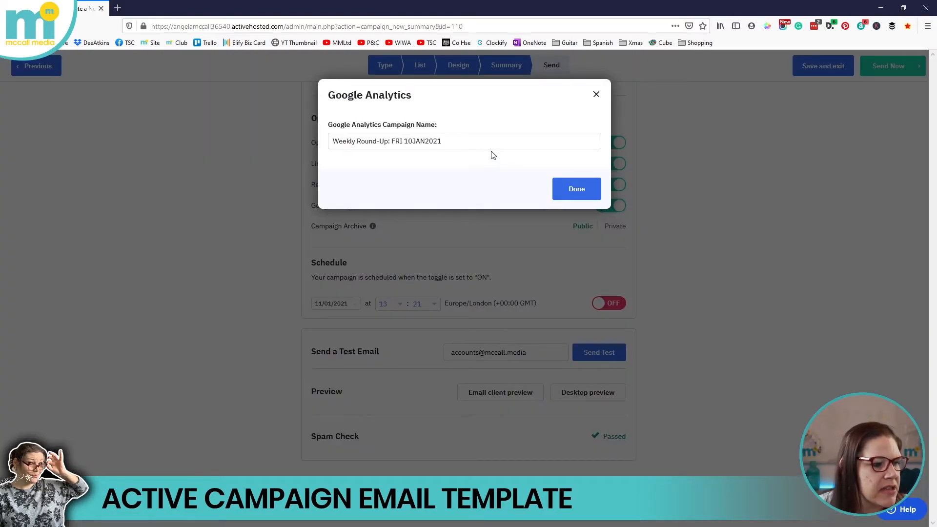
pyautogui.click(576, 195)
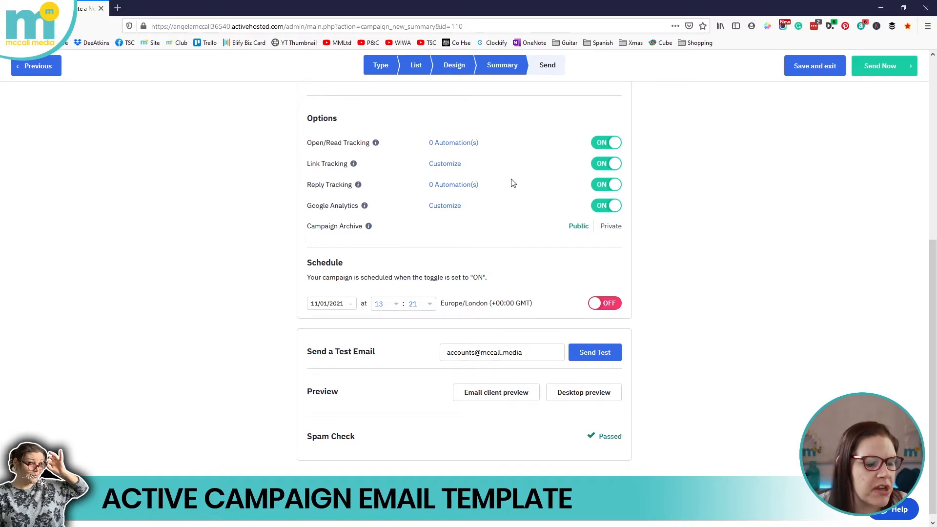
# Step: Schedule the campaign for 15/01/2021 at 13:07 and finish its setup
pyautogui.scroll(-1, 512, 182)
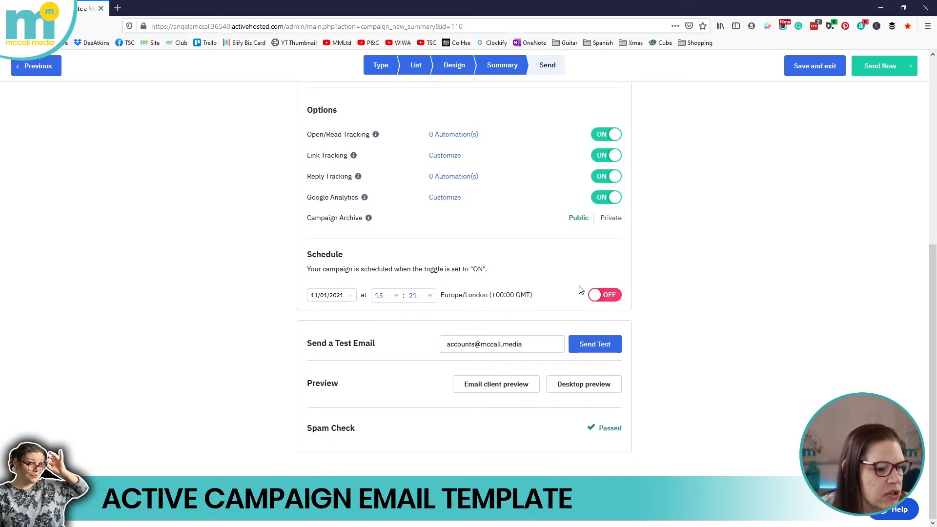
pyautogui.click(599, 299)
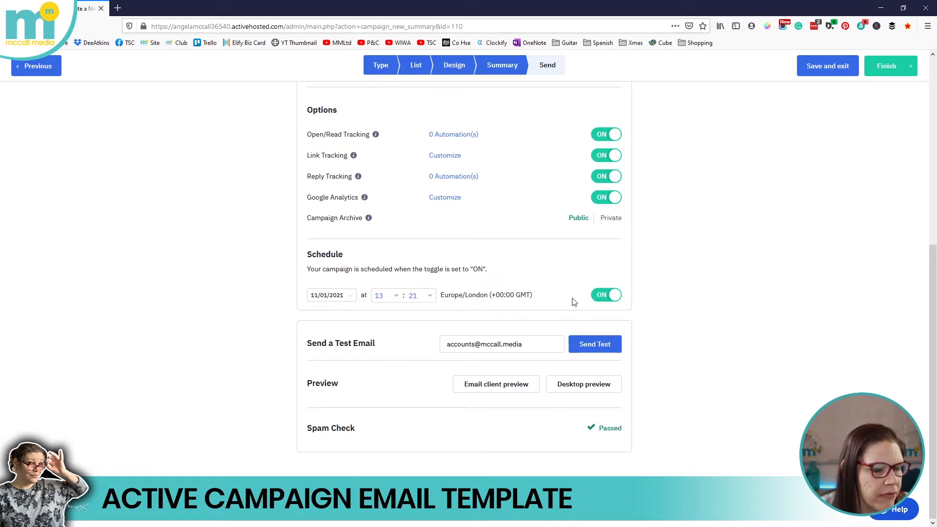
pyautogui.click(322, 296)
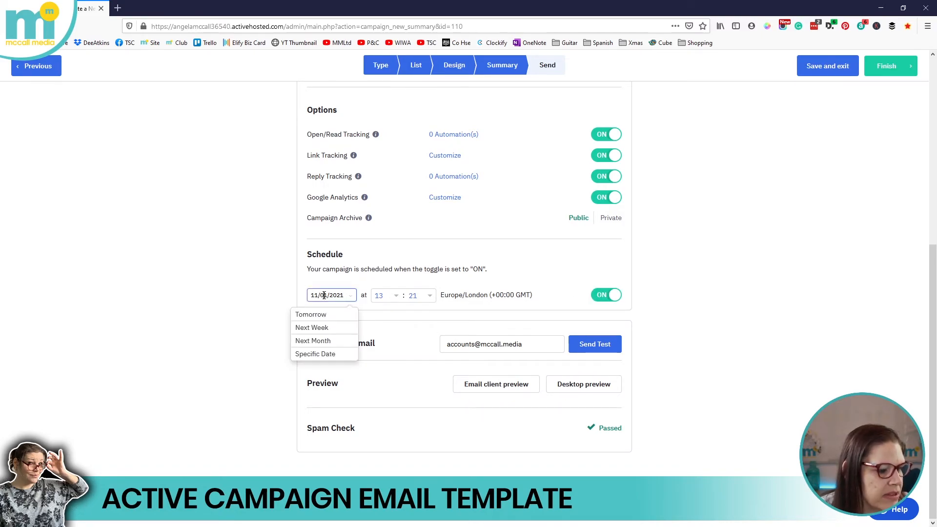
pyautogui.click(326, 353)
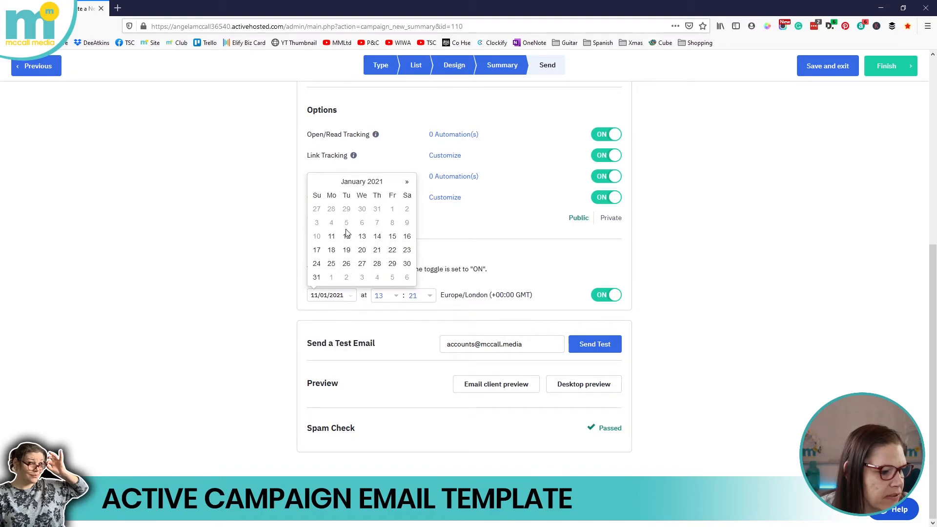
pyautogui.click(392, 237)
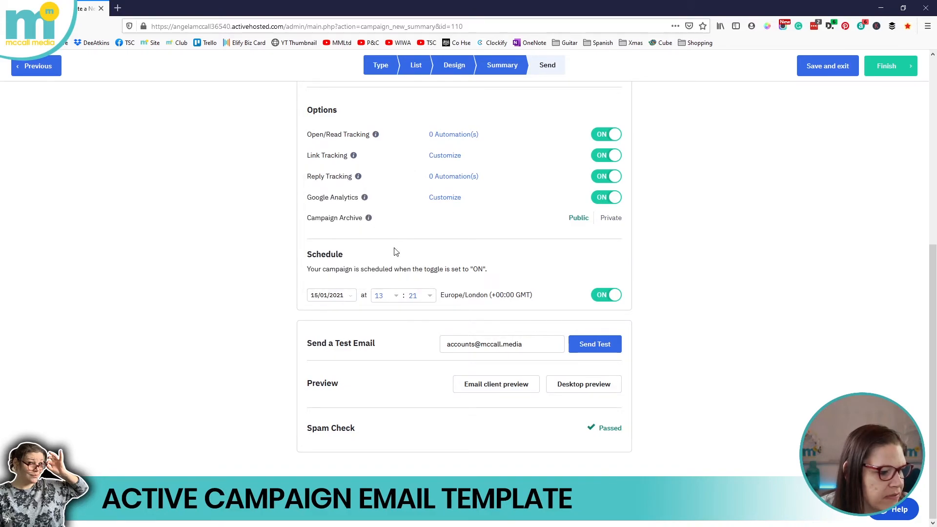
pyautogui.click(415, 295)
pyautogui.moveTo(414, 324); pyautogui.dragTo(414, 332)
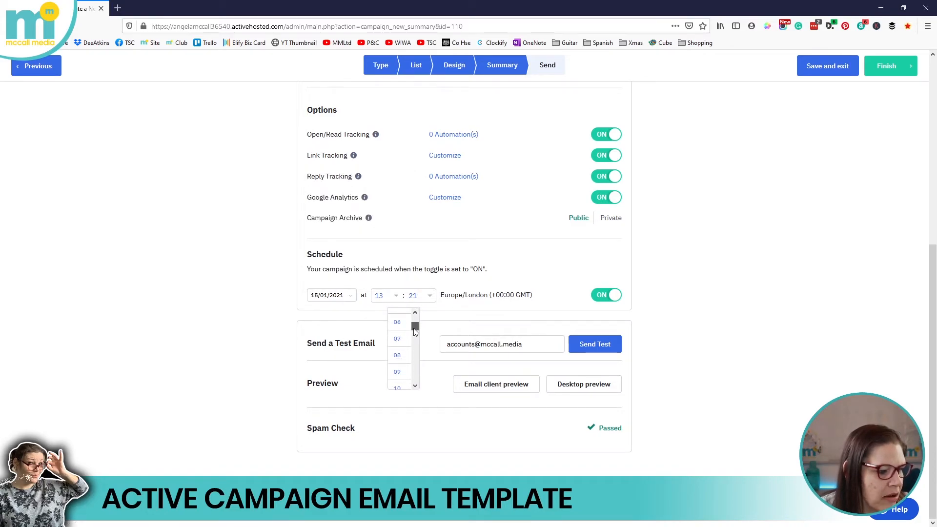
pyautogui.click(400, 340)
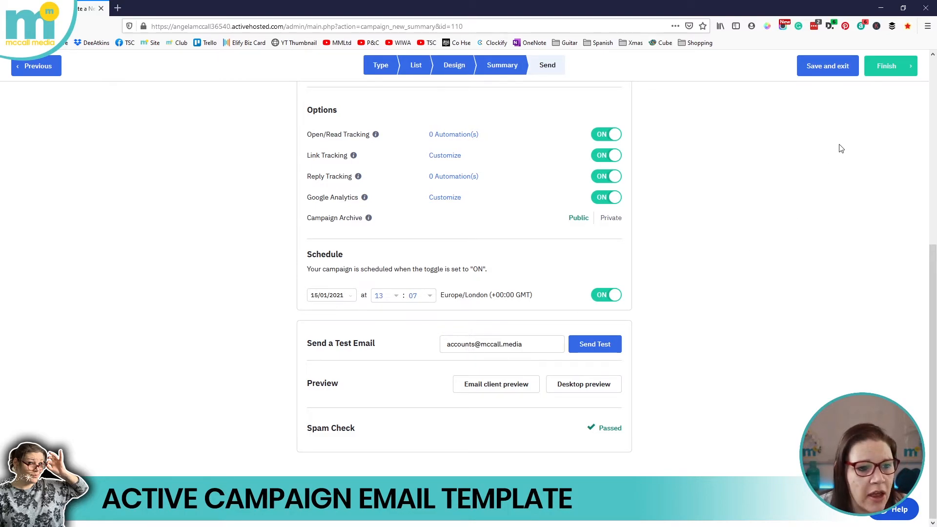
pyautogui.click(892, 66)
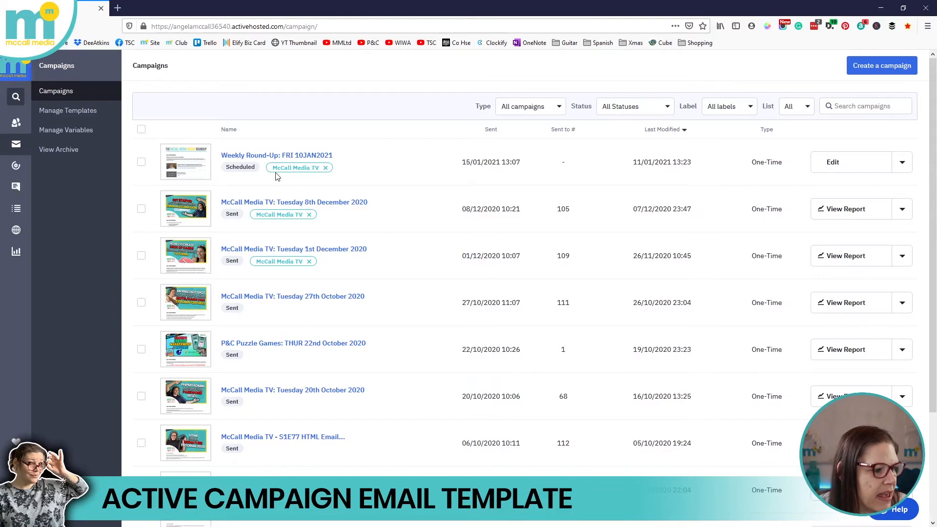
# Step: Open the report for "McCall Media TV: Tuesday 8th December 2020" and review its activity stream and daily open trend
pyautogui.moveTo(205, 163)
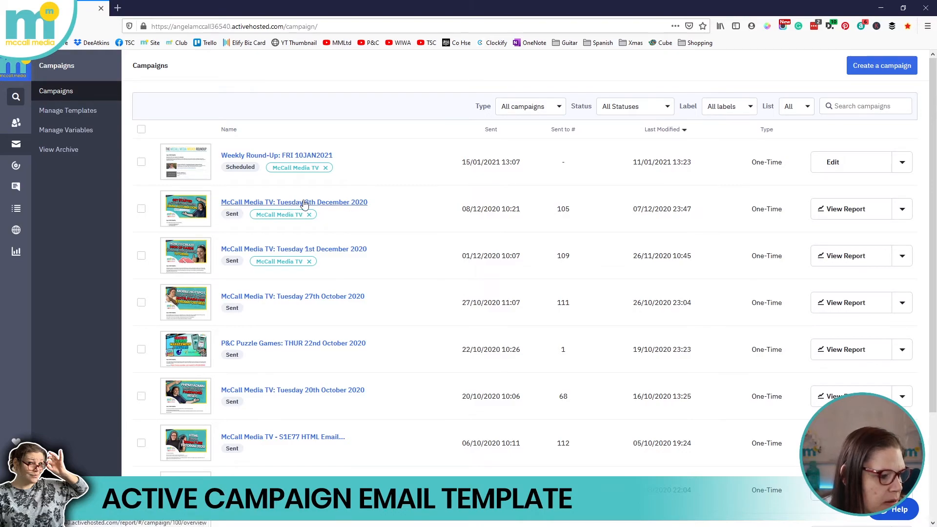
pyautogui.click(861, 209)
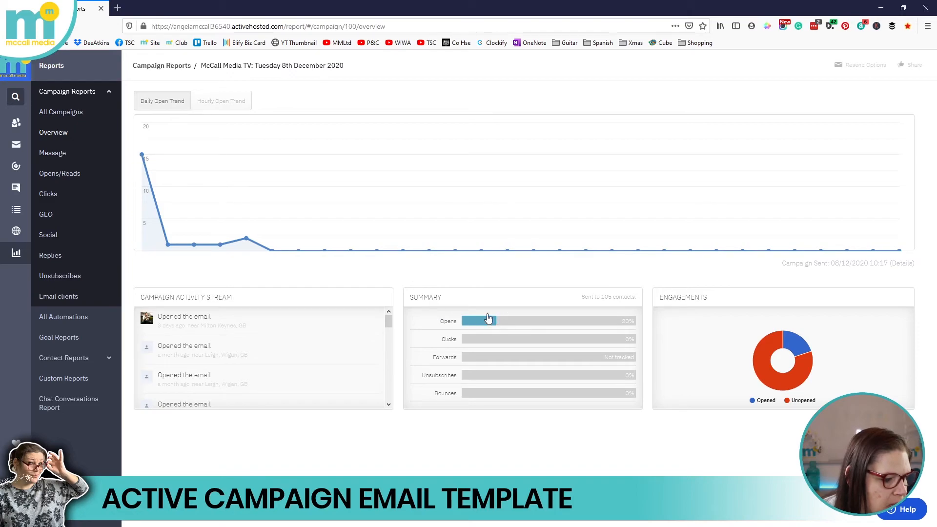
pyautogui.scroll(-5, 195, 347)
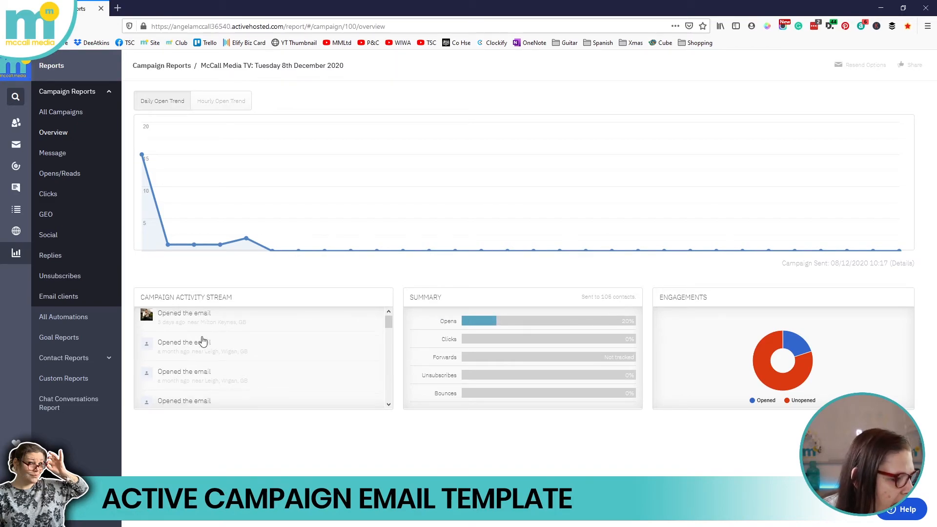
pyautogui.scroll(-5, 209, 370)
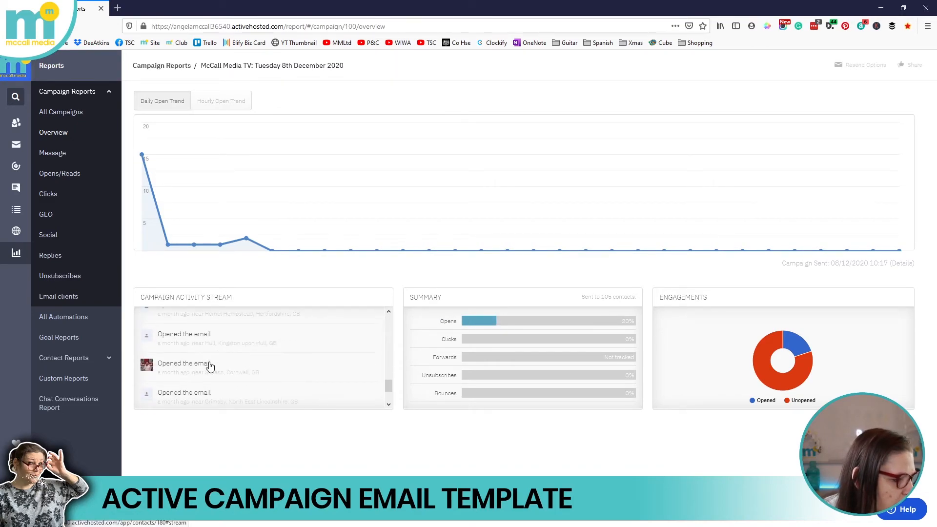
pyautogui.moveTo(246, 200)
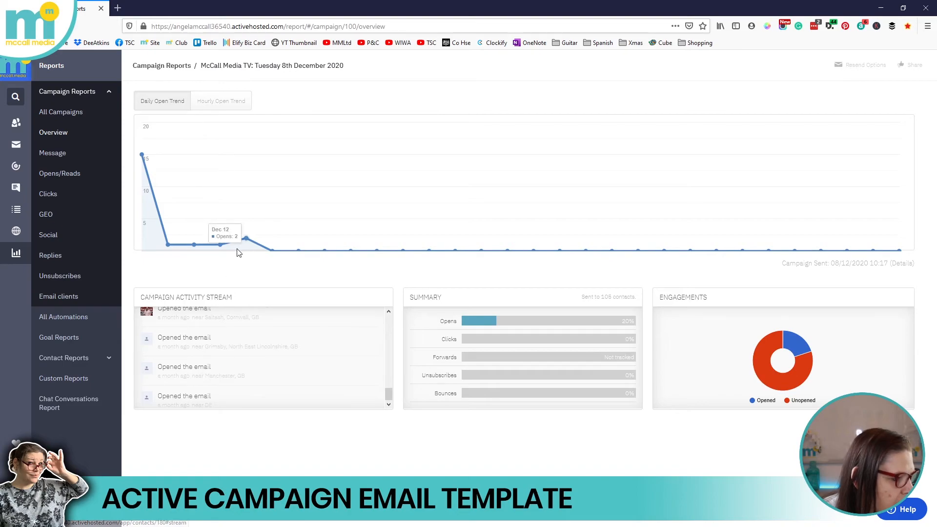
# Step: Examine the hourly open trend of the 8th December campaign, checking the peaks through the day
pyautogui.click(222, 102)
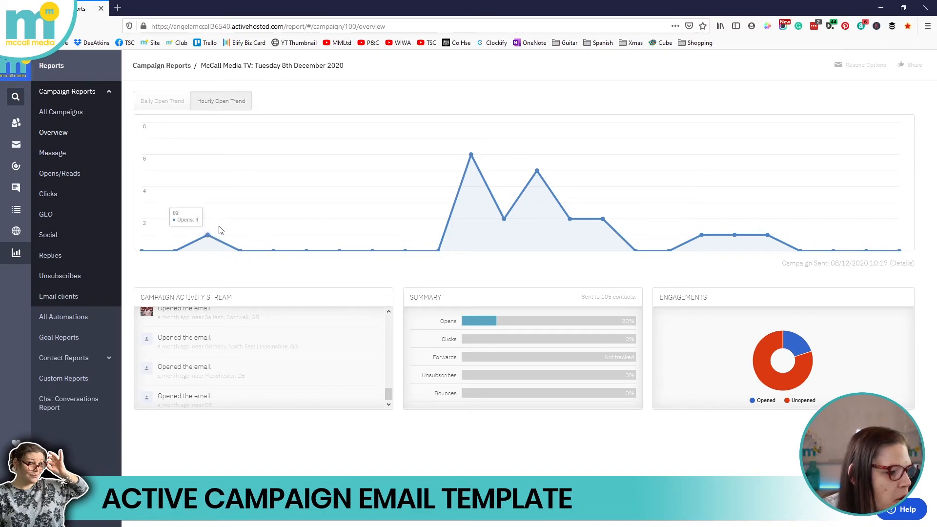
pyautogui.moveTo(472, 155)
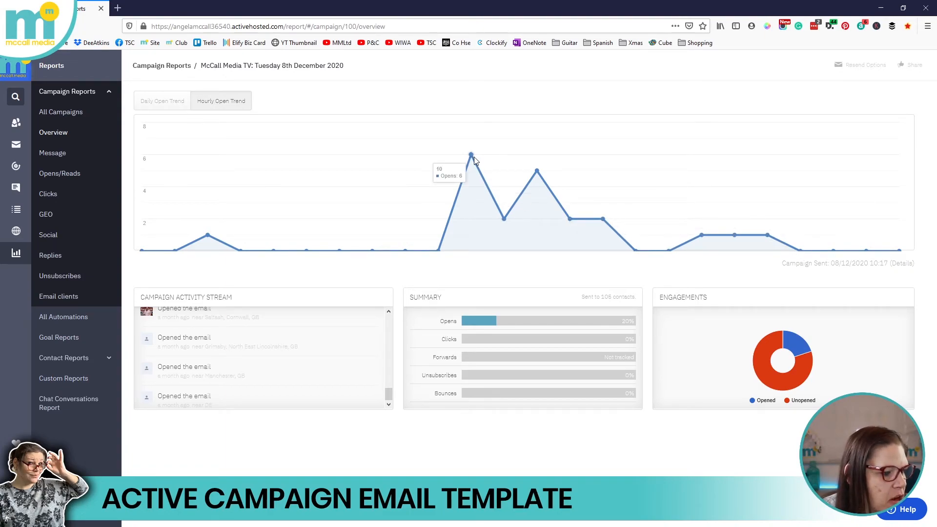
pyautogui.moveTo(537, 174)
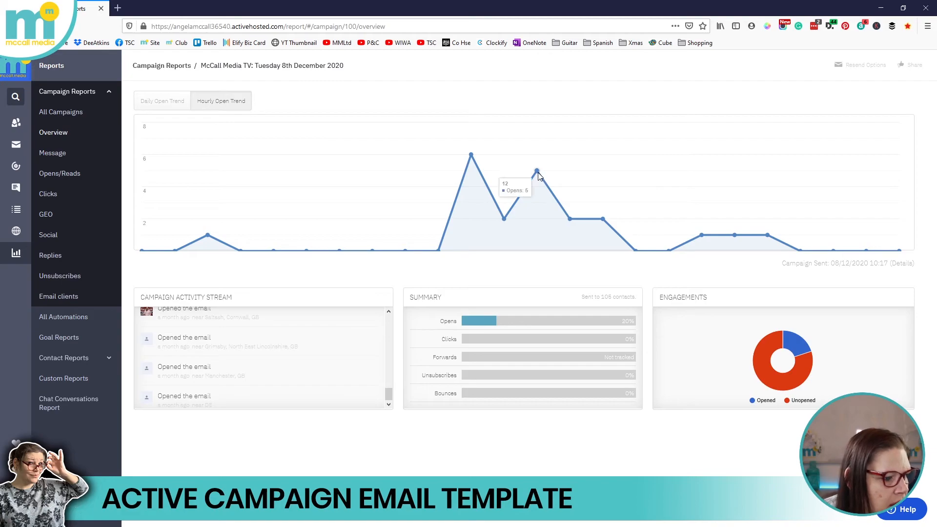
pyautogui.moveTo(605, 228)
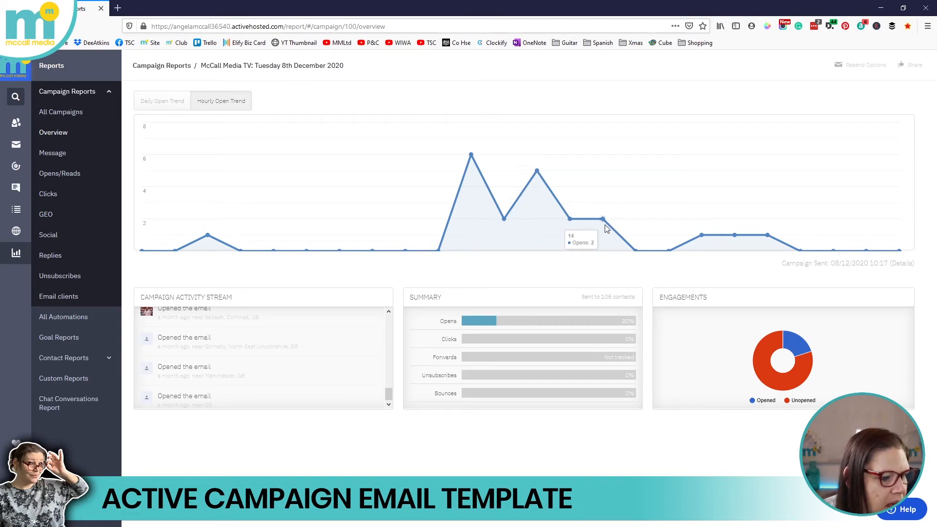
pyautogui.moveTo(545, 194)
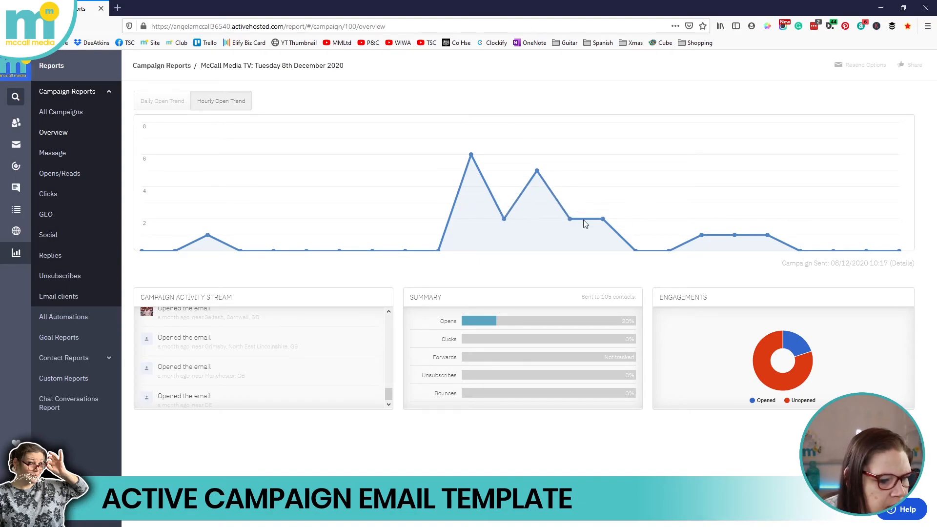
pyautogui.moveTo(770, 247)
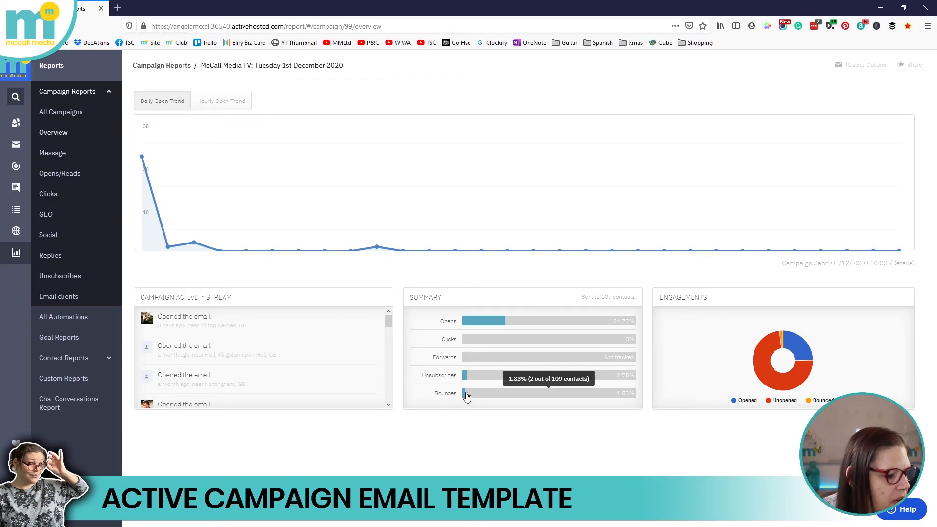
# Step: Open the bounce report of the 1st December 2020 campaign and inspect the bounce type and description of the first contact
pyautogui.click(465, 394)
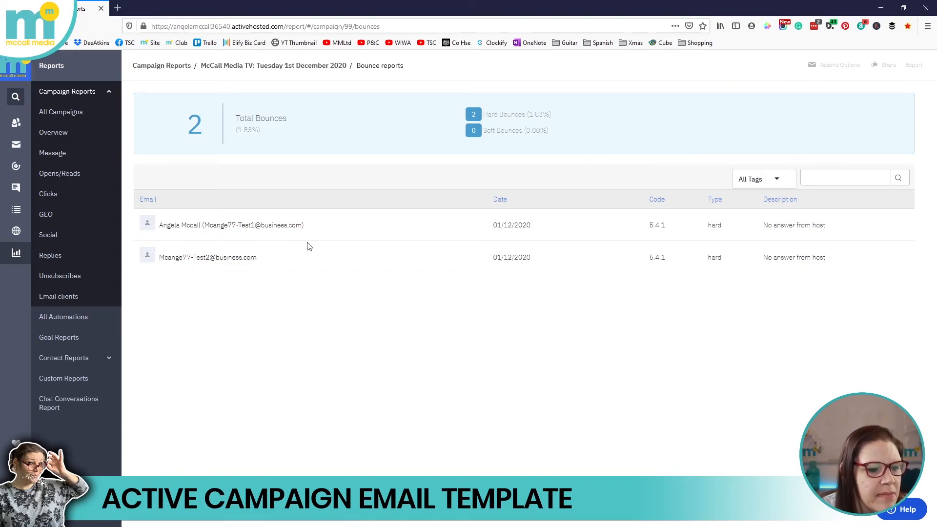
pyautogui.moveTo(829, 222); pyautogui.dragTo(764, 230)
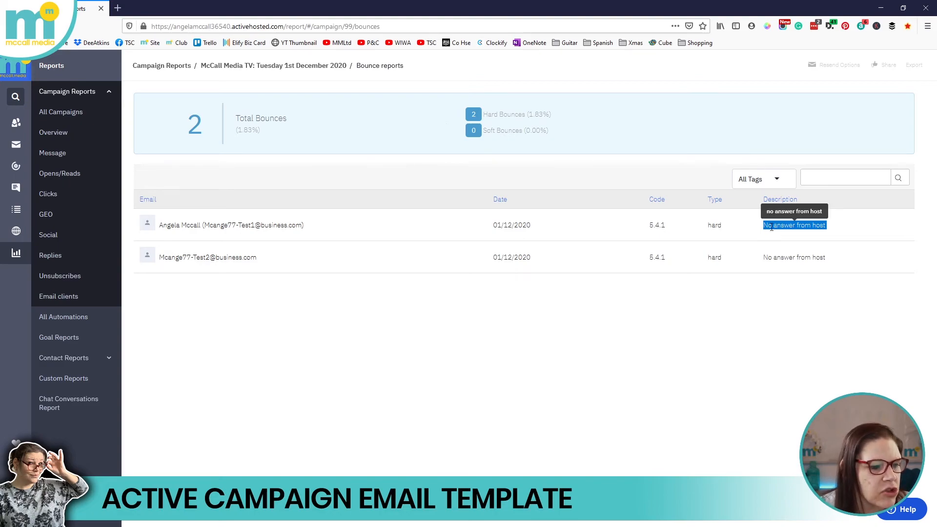
pyautogui.doubleClick(713, 225)
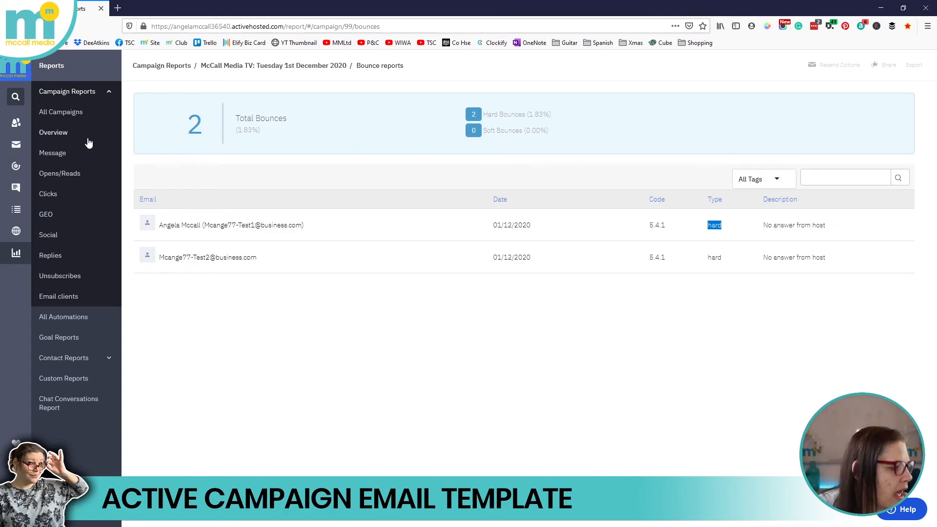
# Step: Return to the 1st December campaign's report overview and view the email message that was sent
pyautogui.click(62, 138)
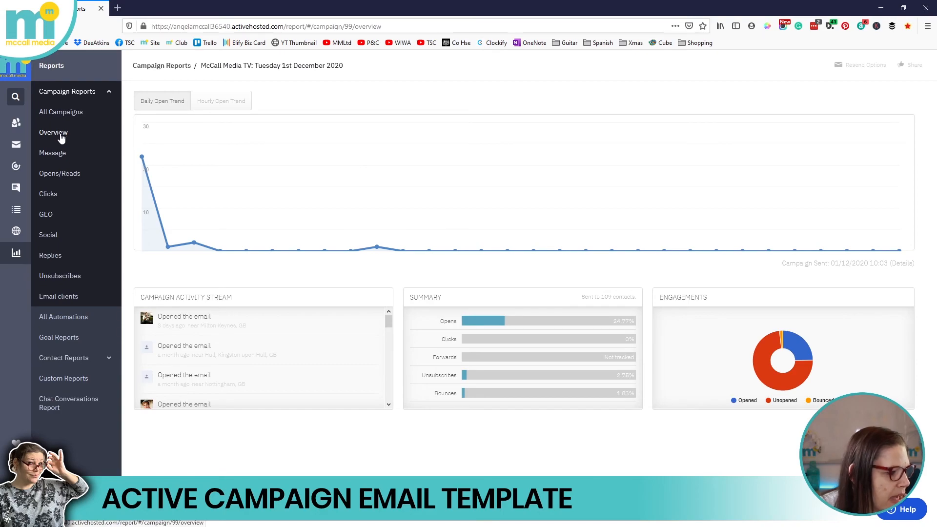
pyautogui.click(63, 153)
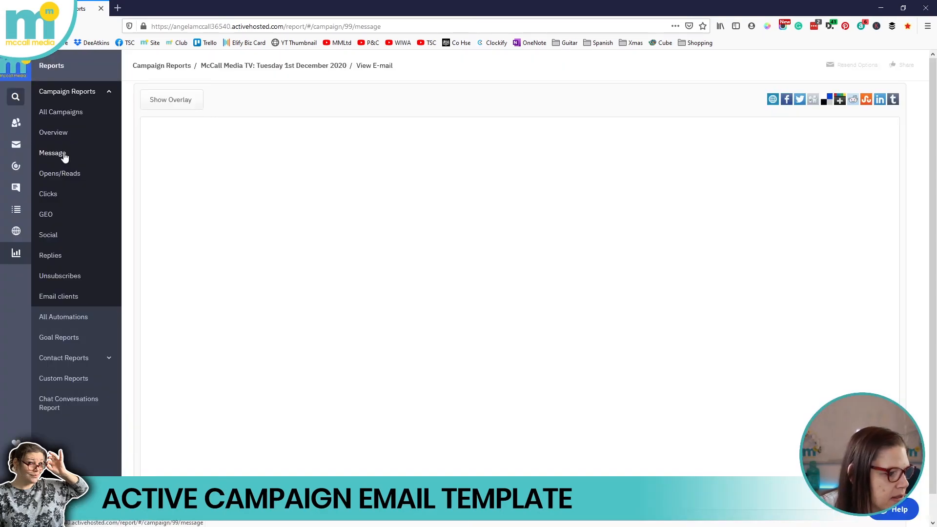
pyautogui.scroll(-1, 313, 262)
pyautogui.scroll(1, 334, 253)
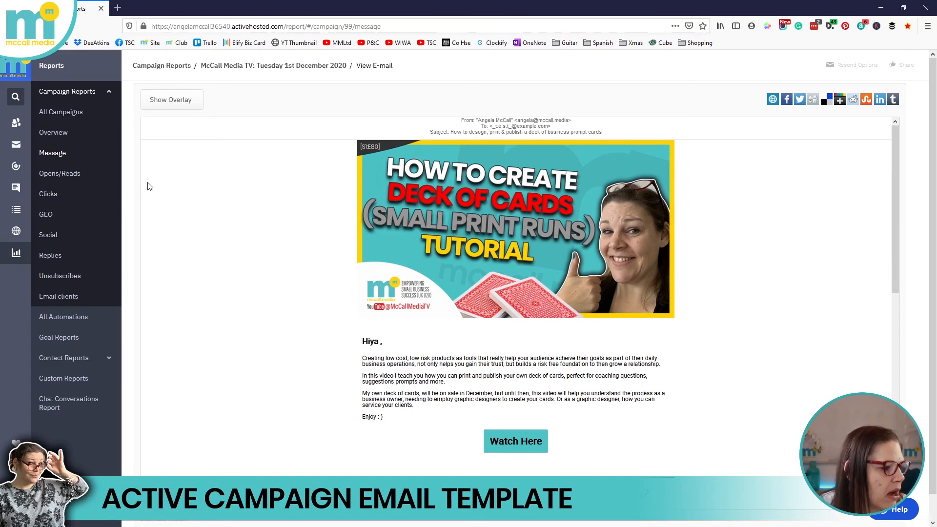
# Step: Review the Opens/Reads report of the 1st December campaign, covering total, unique and unopened figures and the opens per contact
pyautogui.click(62, 173)
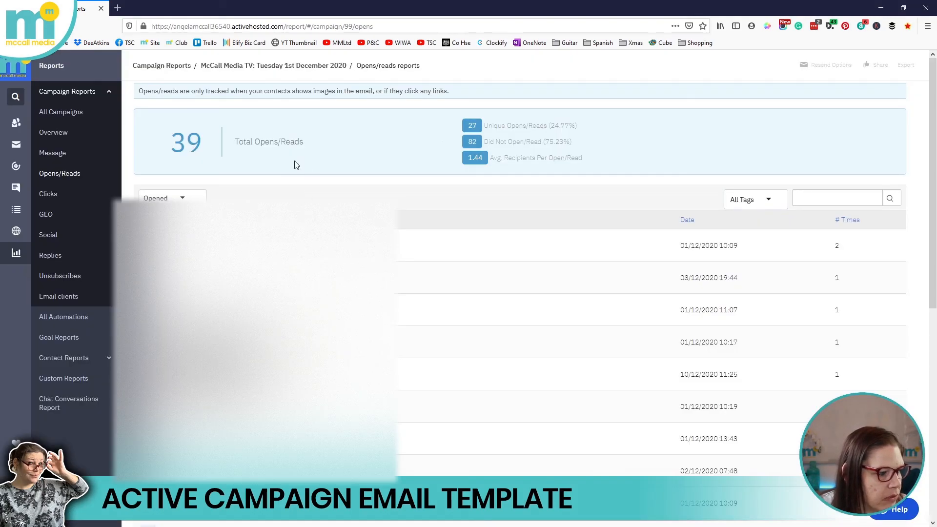
pyautogui.moveTo(169, 142); pyautogui.dragTo(209, 149)
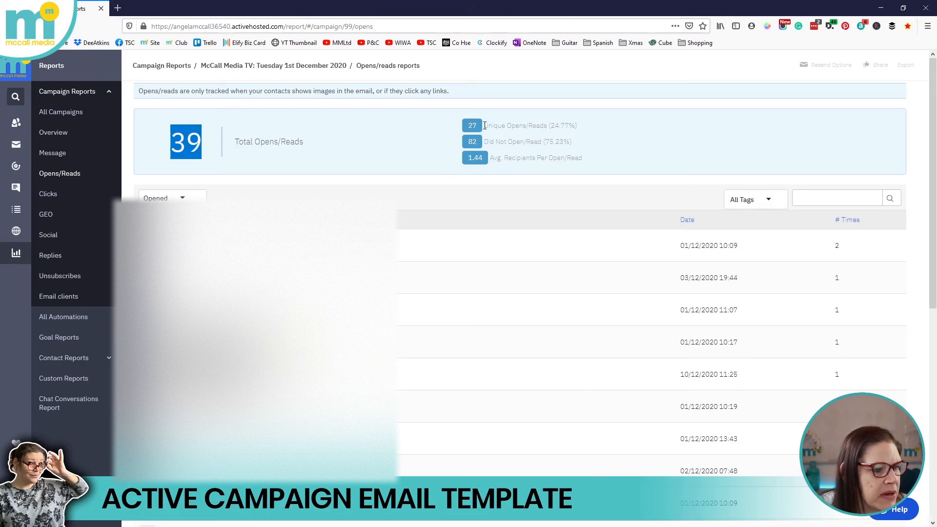
pyautogui.moveTo(485, 125); pyautogui.dragTo(551, 123)
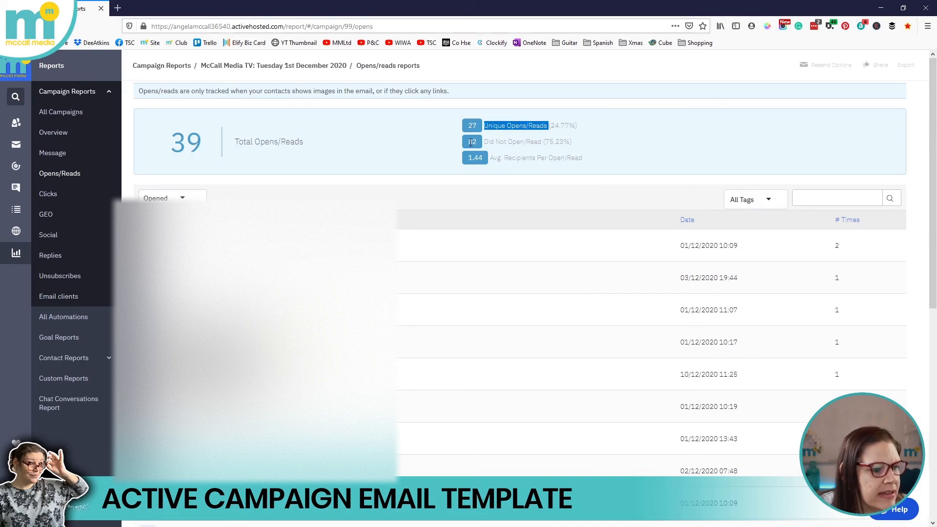
pyautogui.moveTo(469, 142); pyautogui.dragTo(520, 142)
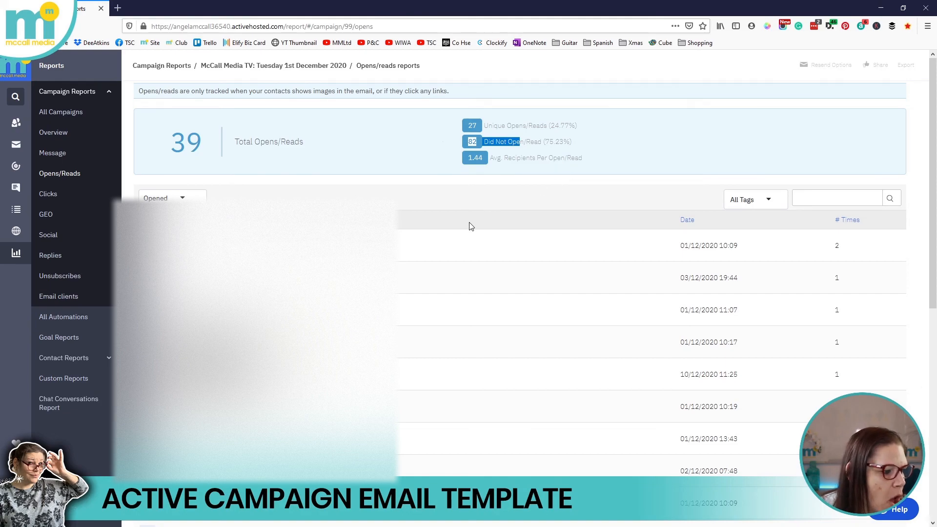
pyautogui.scroll(-2, 399, 266)
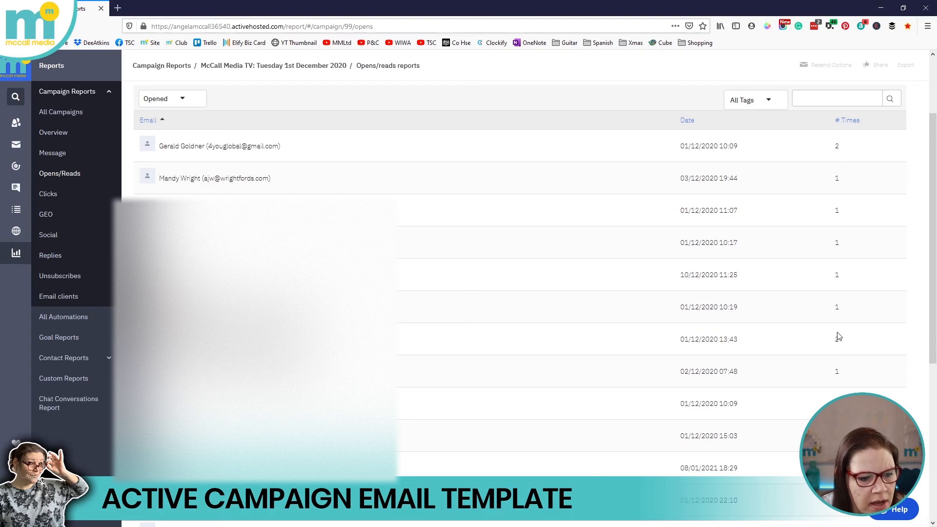
pyautogui.scroll(-6, 848, 379)
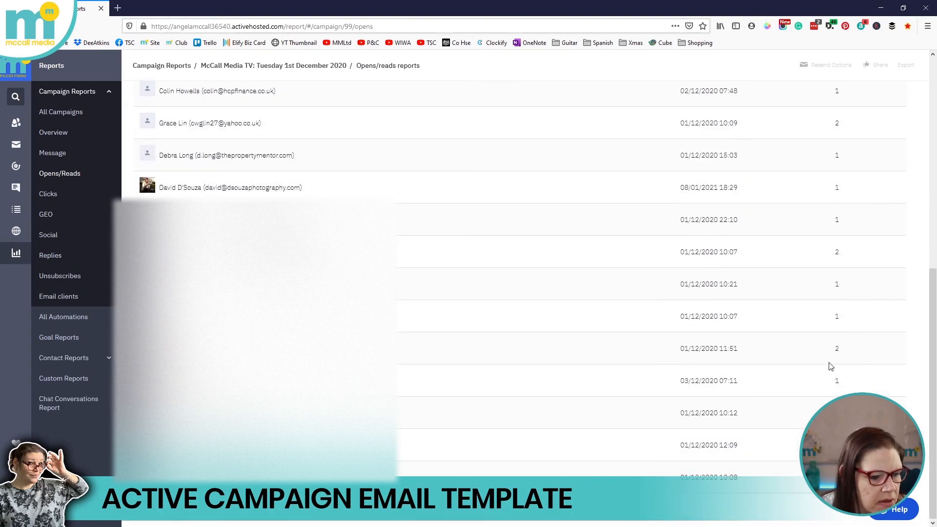